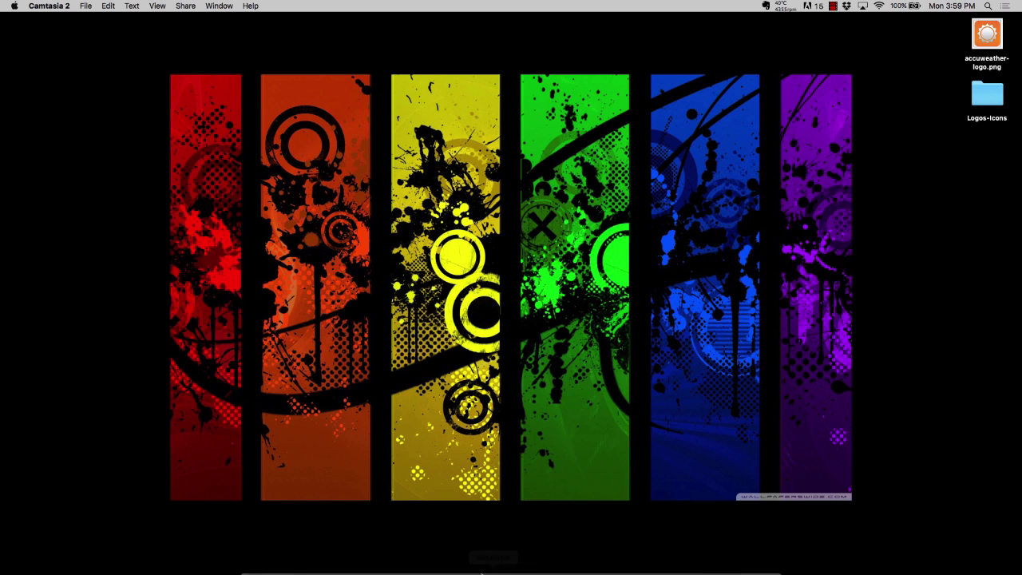
# - Launch Sketch with a blank document
pyautogui.moveTo(559, 568)
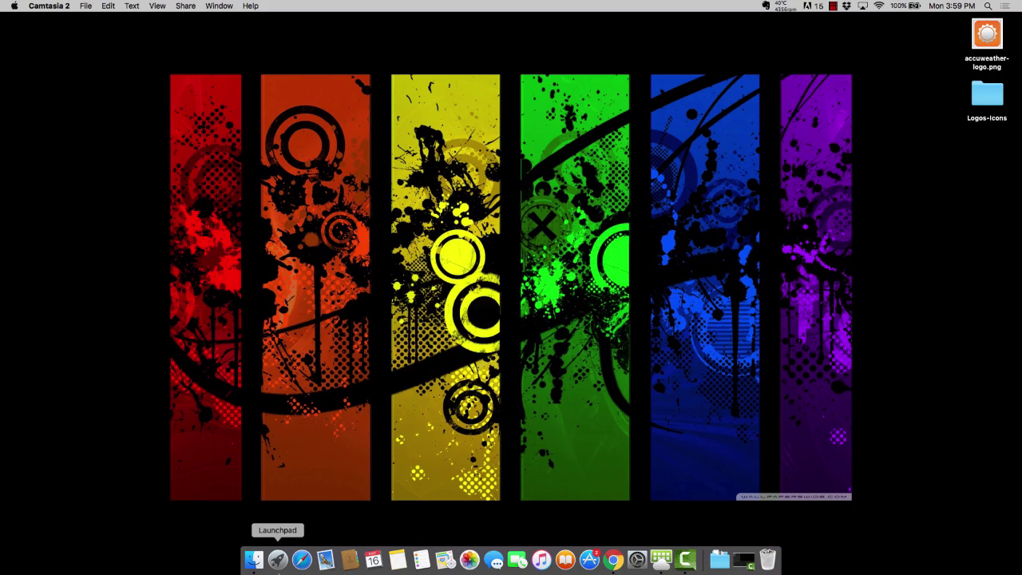
pyautogui.click(278, 559)
pyautogui.click(500, 453)
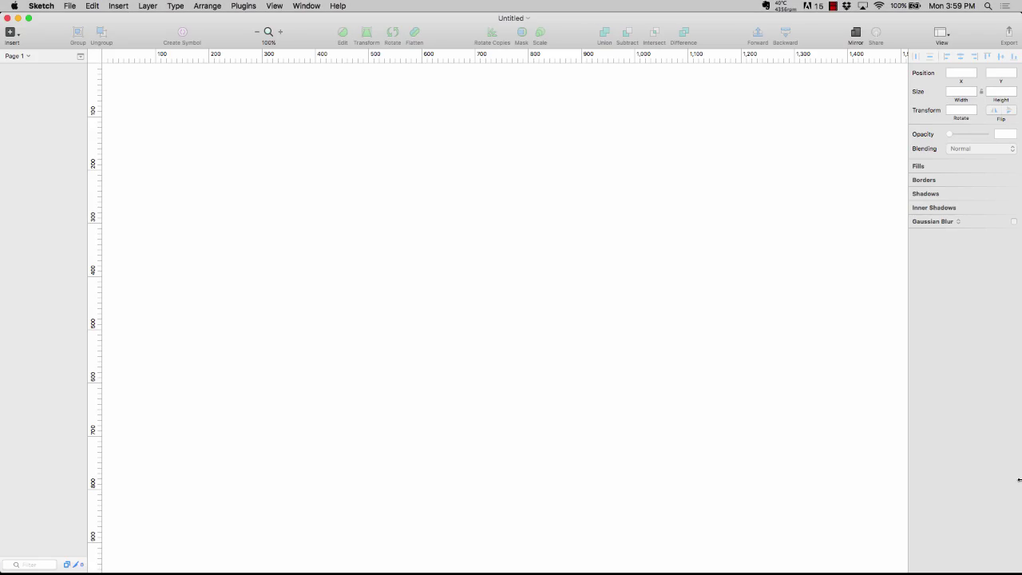
# - Import accuweather-logo.png from the desktop onto the canvas and scale it down proportionally to about 357 × 357
pyautogui.moveTo(1019, 479); pyautogui.dragTo(864, 472)
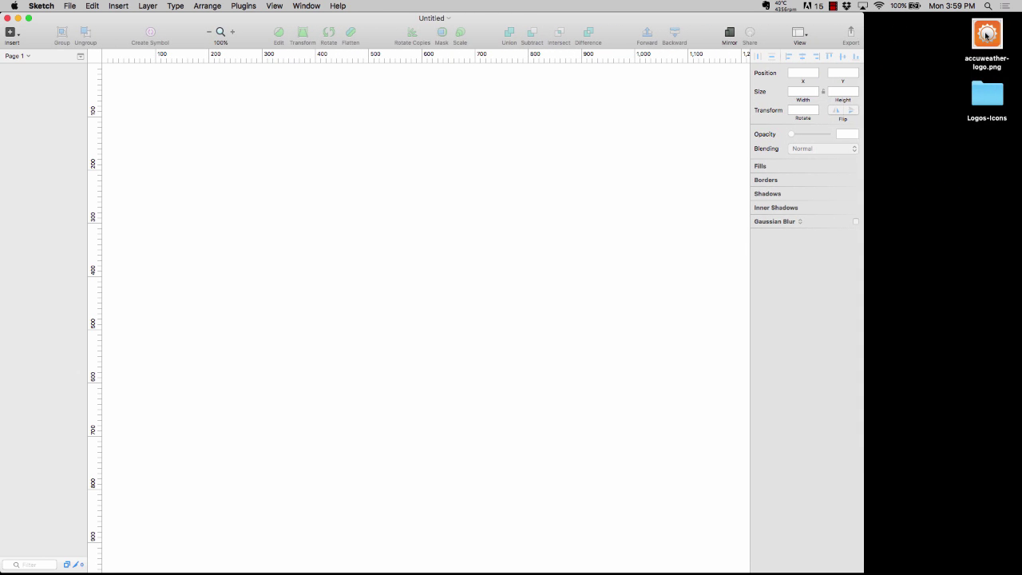
pyautogui.moveTo(987, 35); pyautogui.dragTo(600, 244)
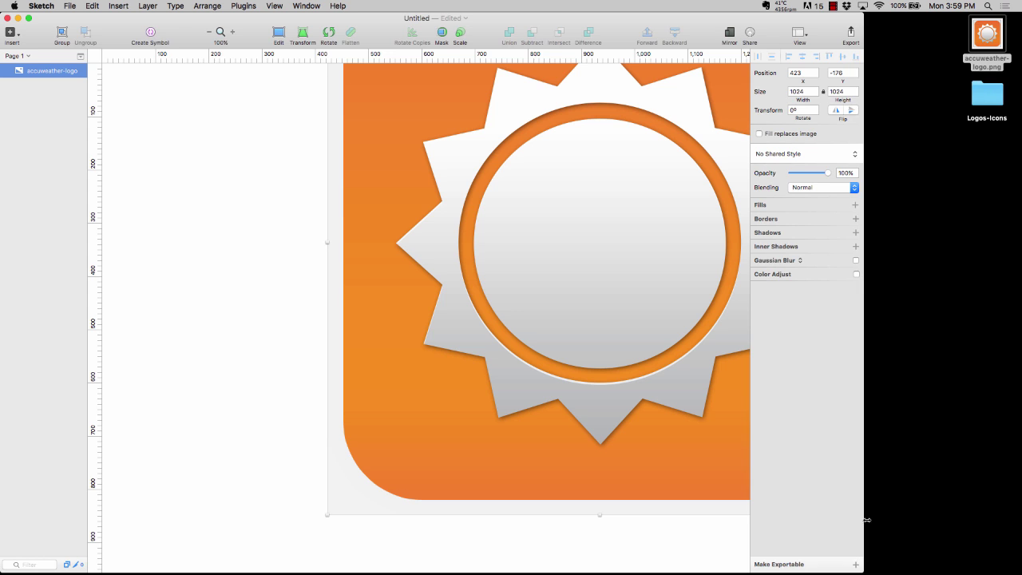
pyautogui.moveTo(867, 520); pyautogui.dragTo(1018, 530)
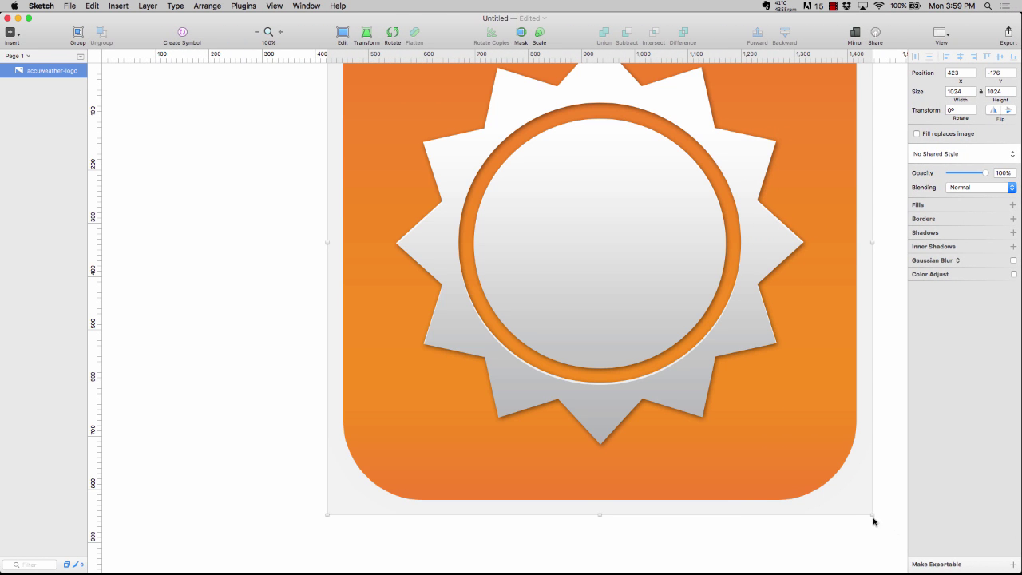
pyautogui.moveTo(873, 515); pyautogui.dragTo(671, 234)
pyautogui.click(433, 352)
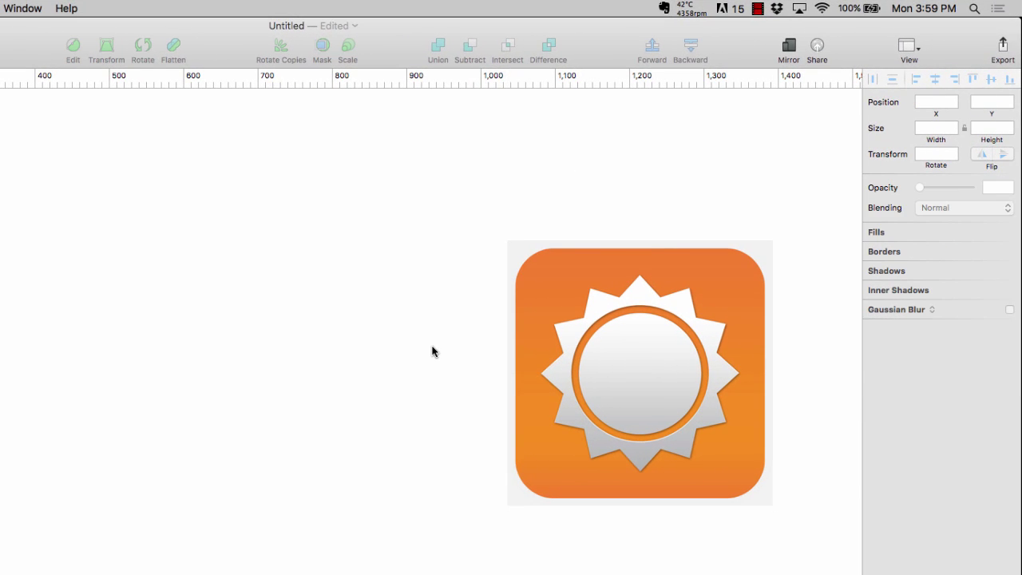
# - Draw a rectangle about 363 × 357 to the left of the logo image, aligned with the image's top edge
pyautogui.press('r')
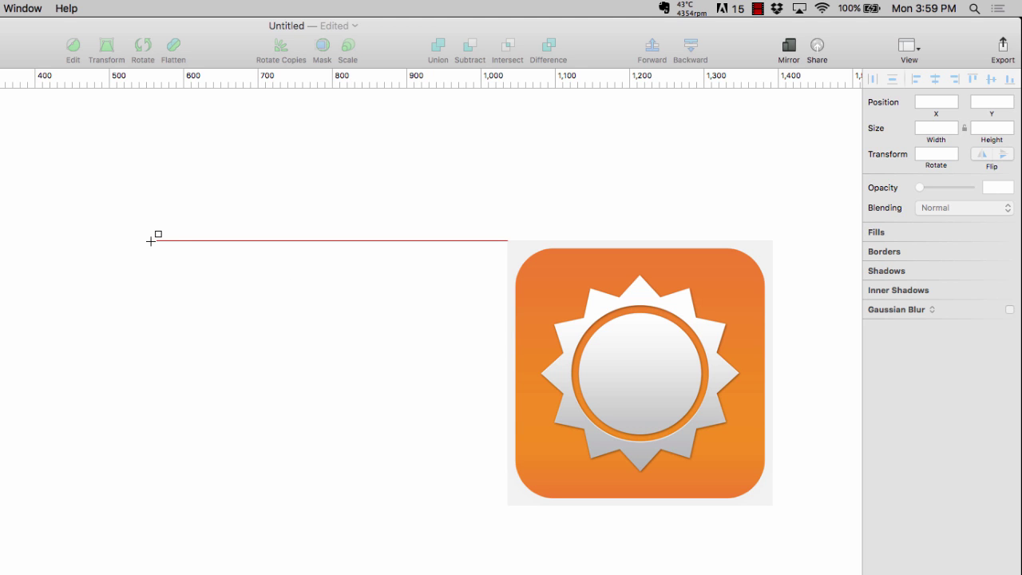
pyautogui.moveTo(151, 240); pyautogui.dragTo(423, 506)
pyautogui.click(509, 501)
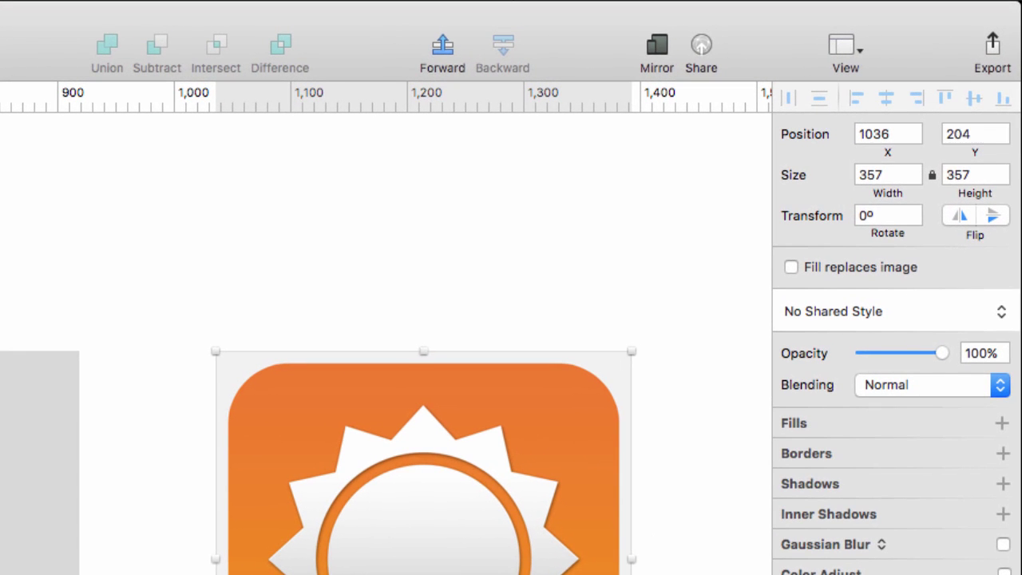
# - Set the rectangle's width to 357 and its corner radius to 55
pyautogui.click(40, 542)
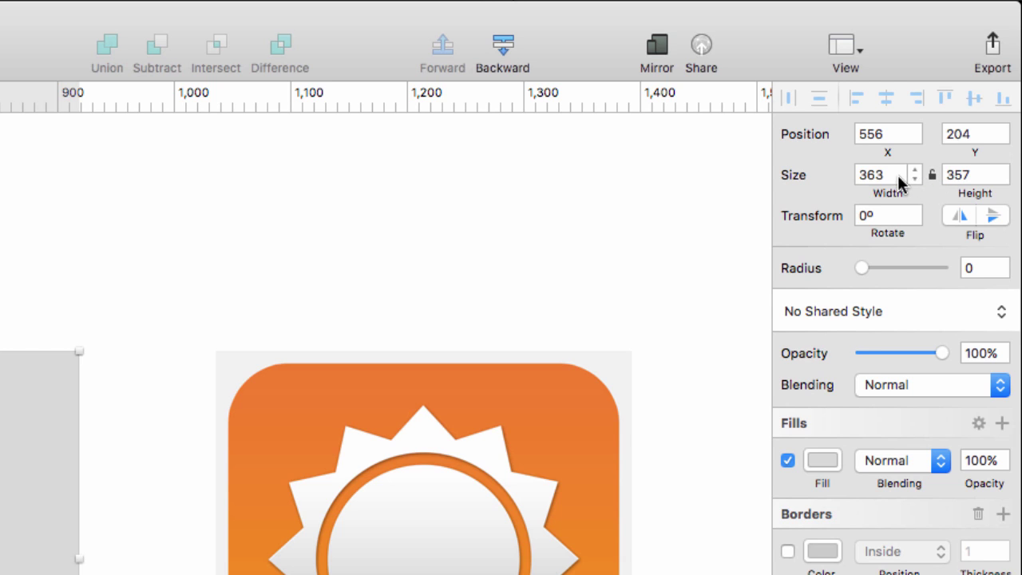
pyautogui.click(899, 177)
pyautogui.write('357')
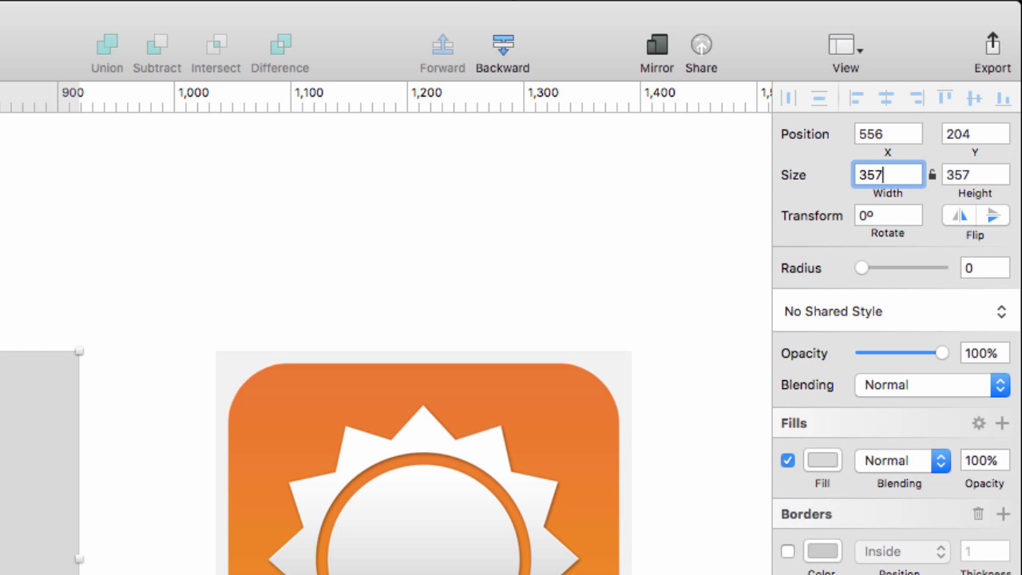
pyautogui.press('Return')
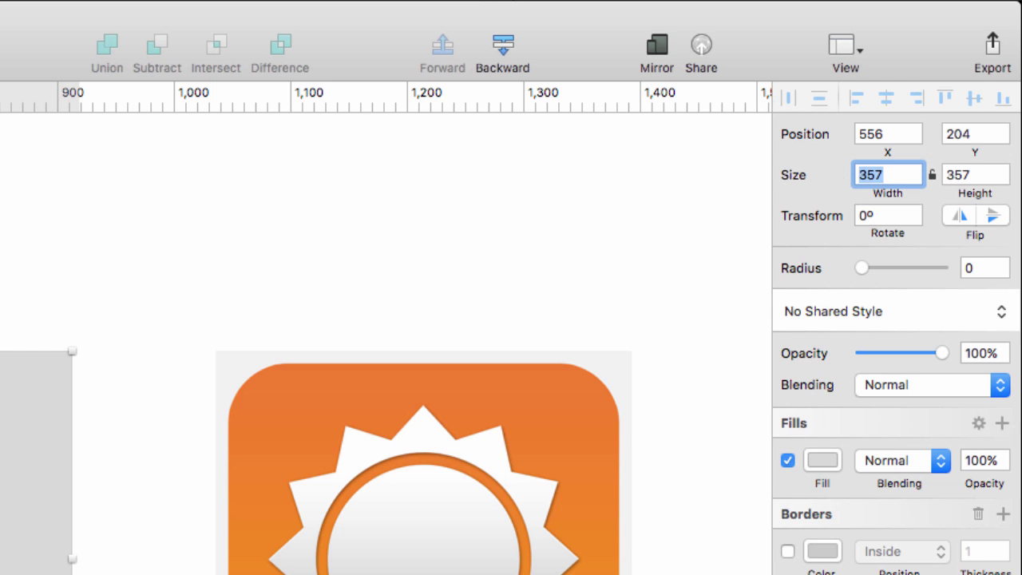
pyautogui.press('Escape')
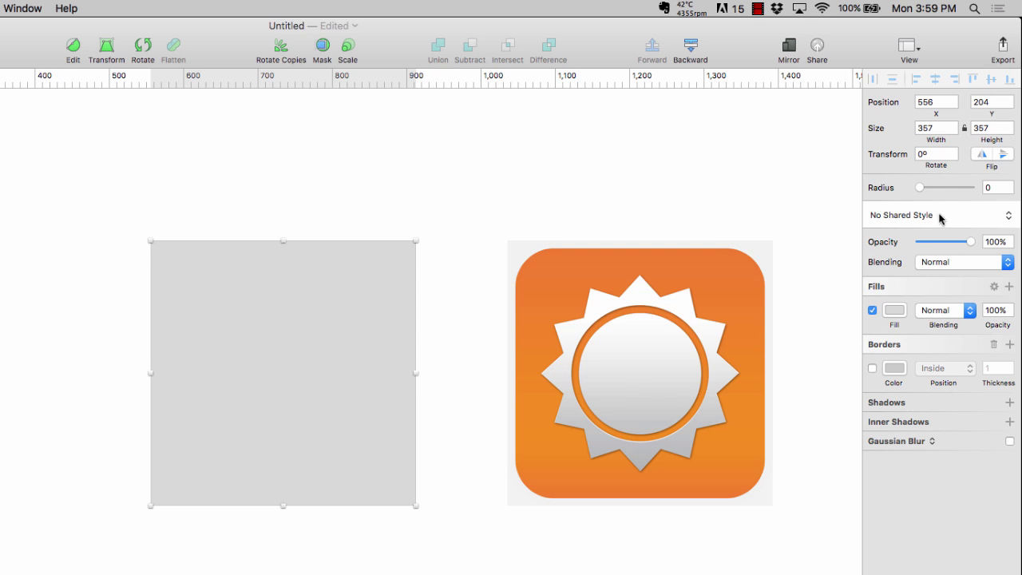
pyautogui.moveTo(920, 189); pyautogui.dragTo(960, 192)
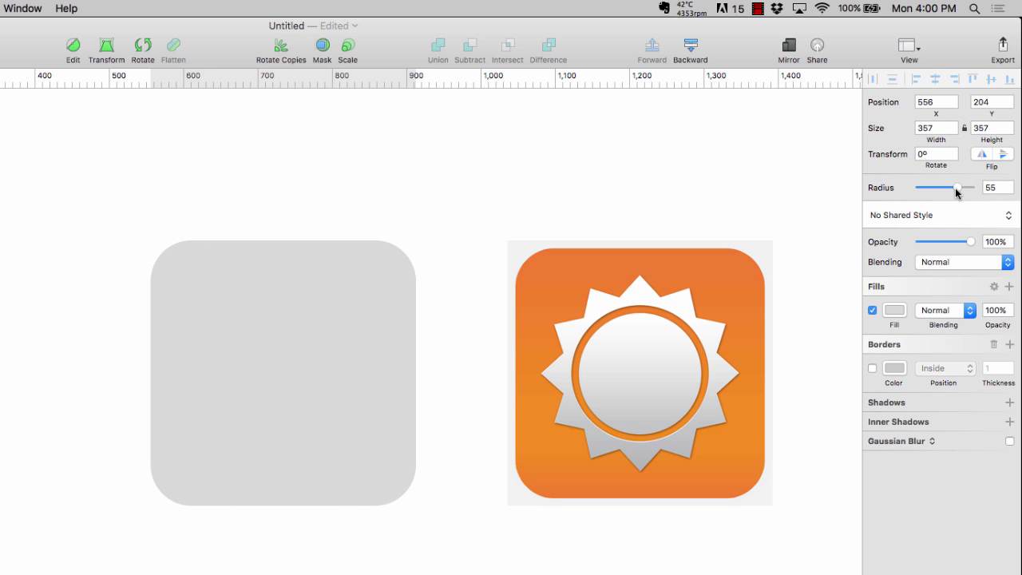
pyautogui.click(468, 323)
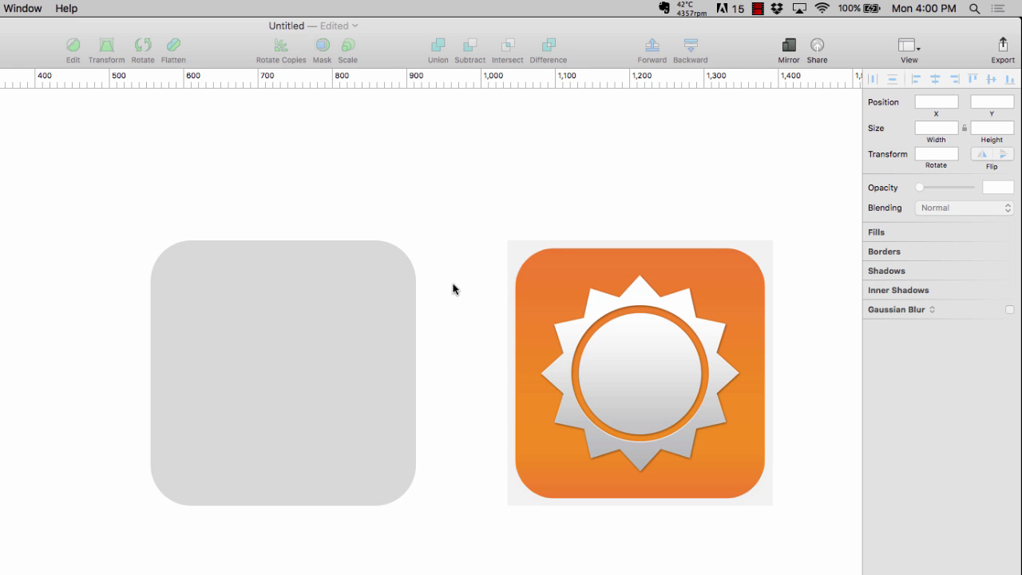
# - Give the rounded square a linear gradient fill and sample its top colour F47C2F from the logo's upper edge
pyautogui.click(376, 306)
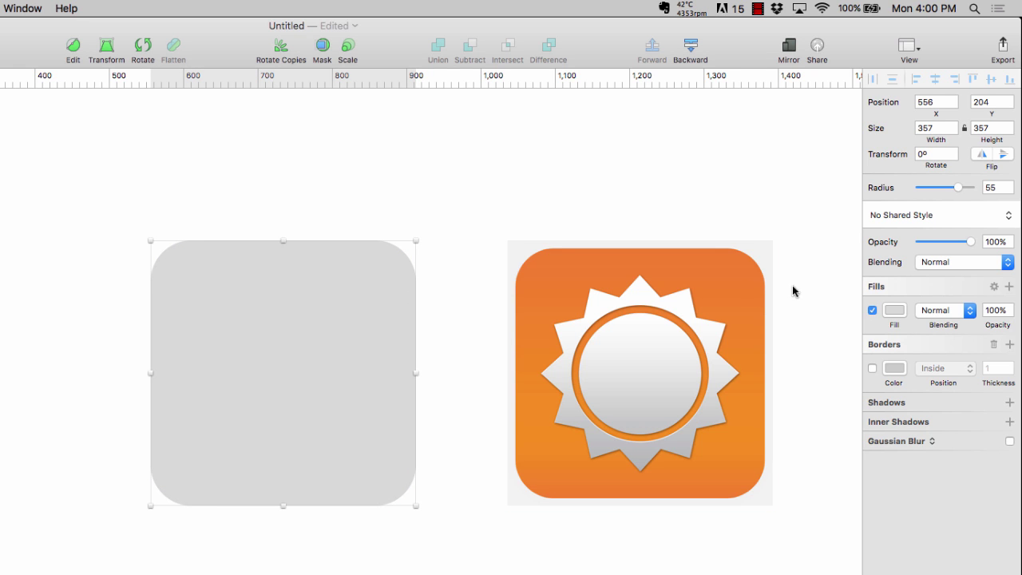
pyautogui.click(894, 310)
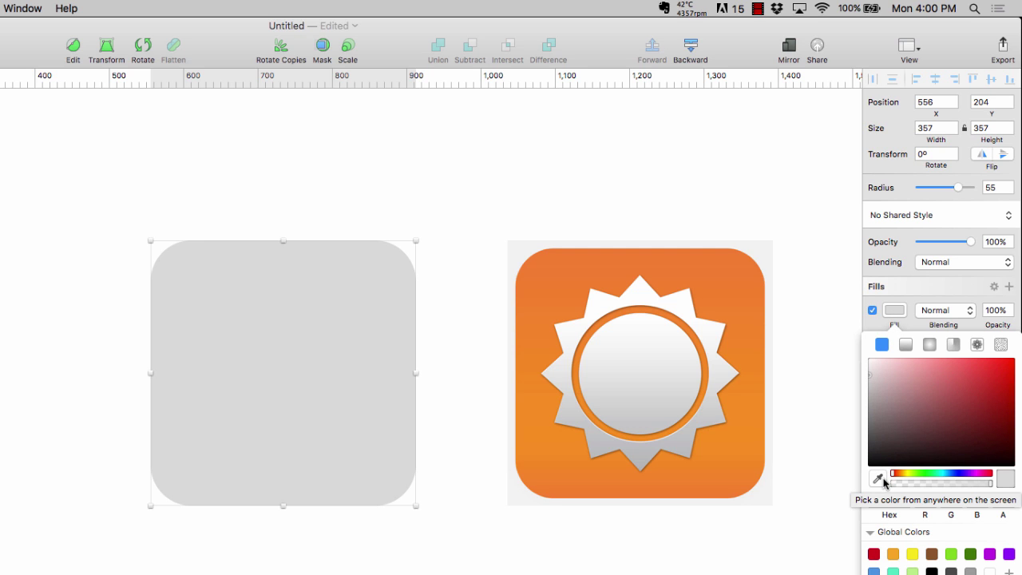
pyautogui.click(906, 349)
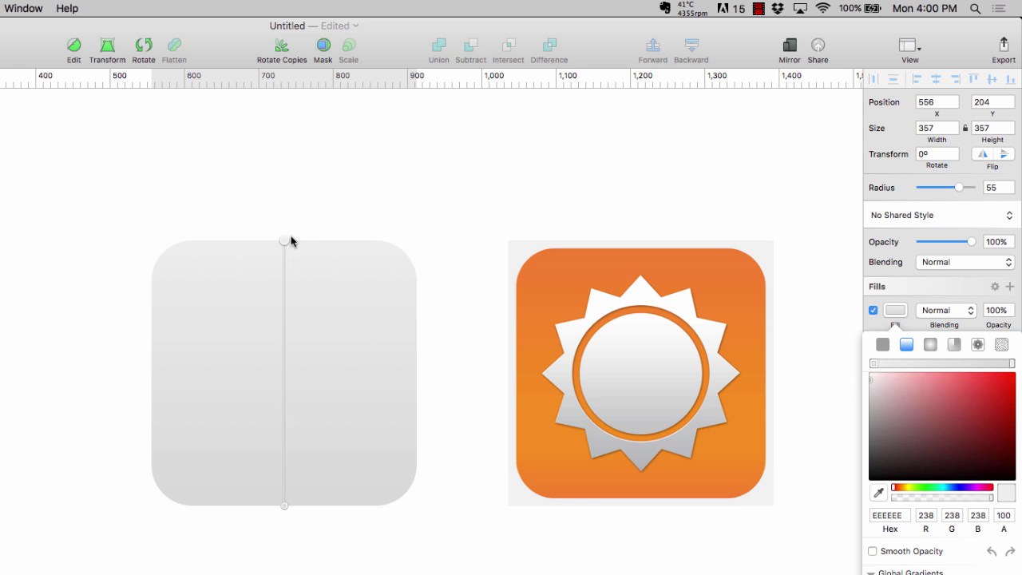
pyautogui.click(878, 493)
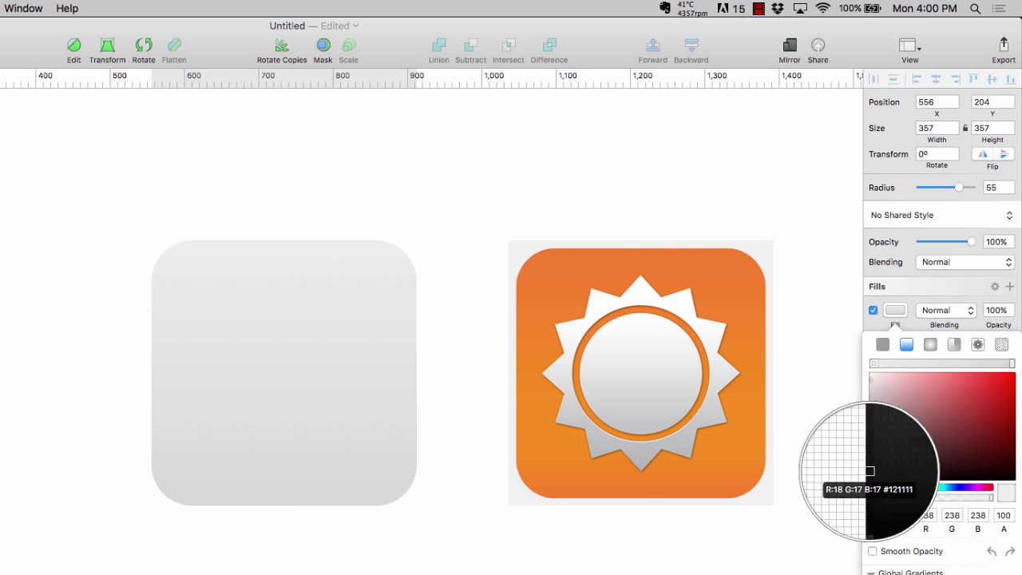
pyautogui.click(678, 249)
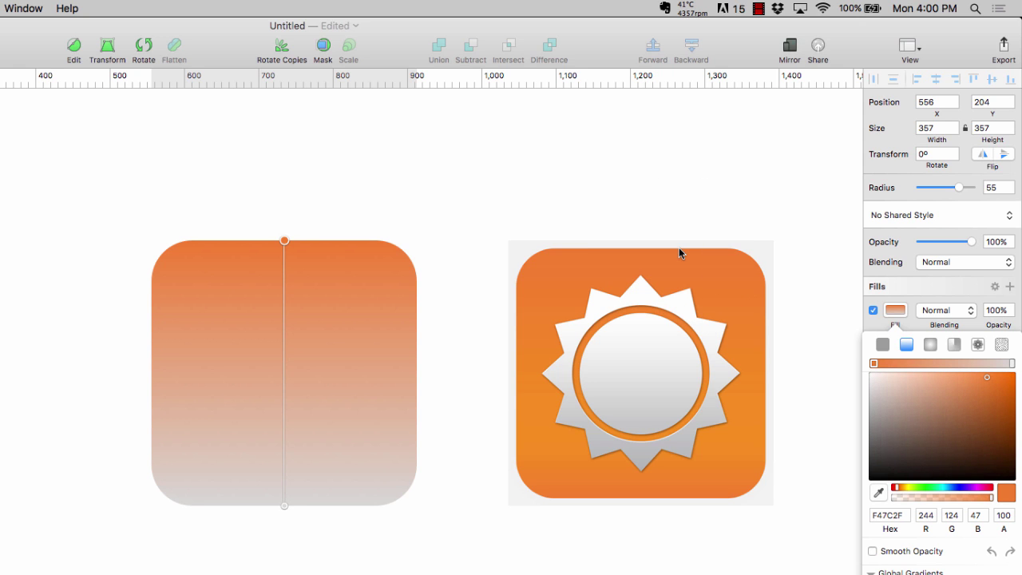
# - Add a middle gradient stop sampled as F68A23 from the logo and set the end stop to F57D2B from its lower edge
pyautogui.click(940, 364)
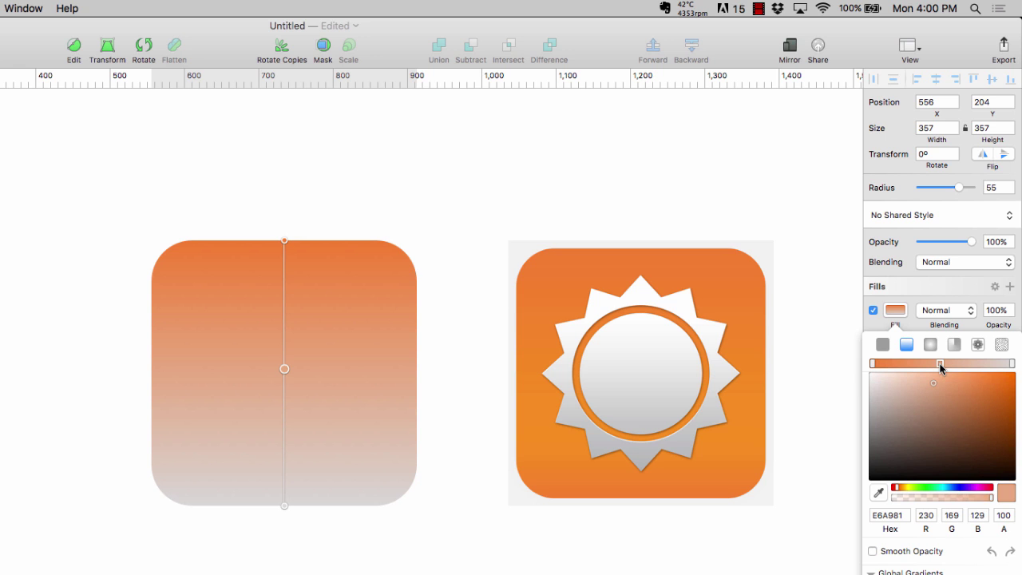
pyautogui.click(879, 492)
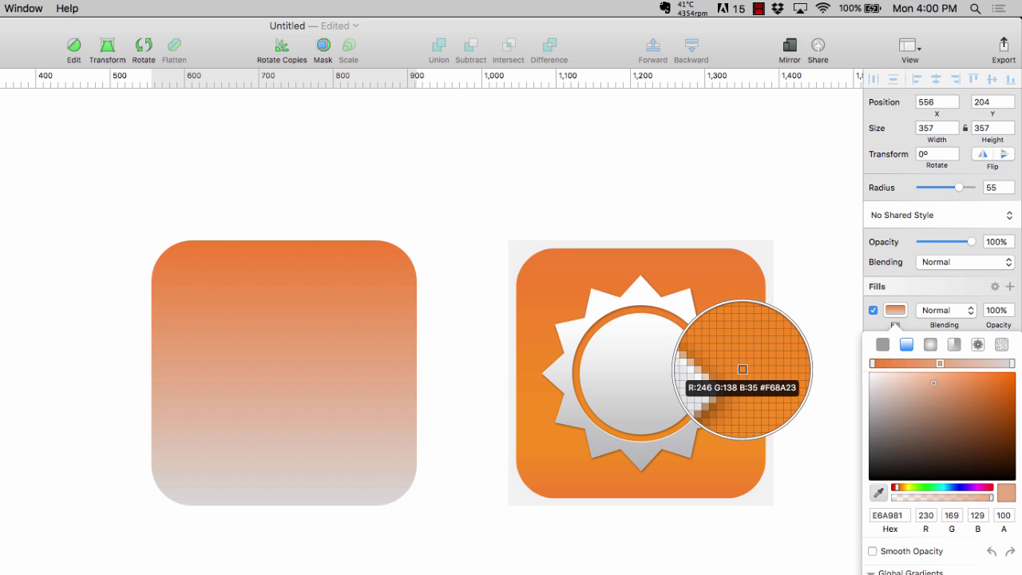
pyautogui.click(738, 366)
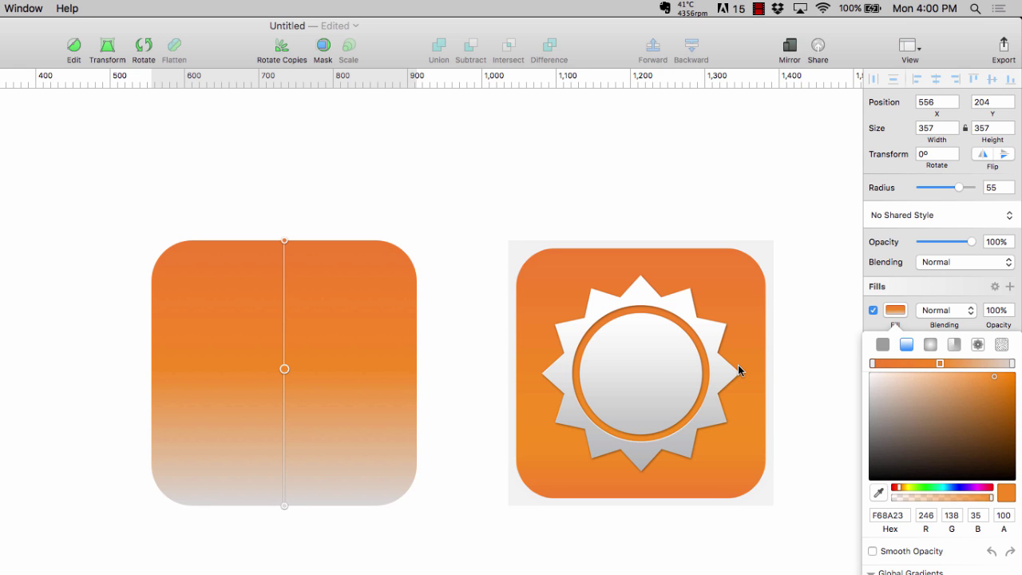
pyautogui.click(1012, 364)
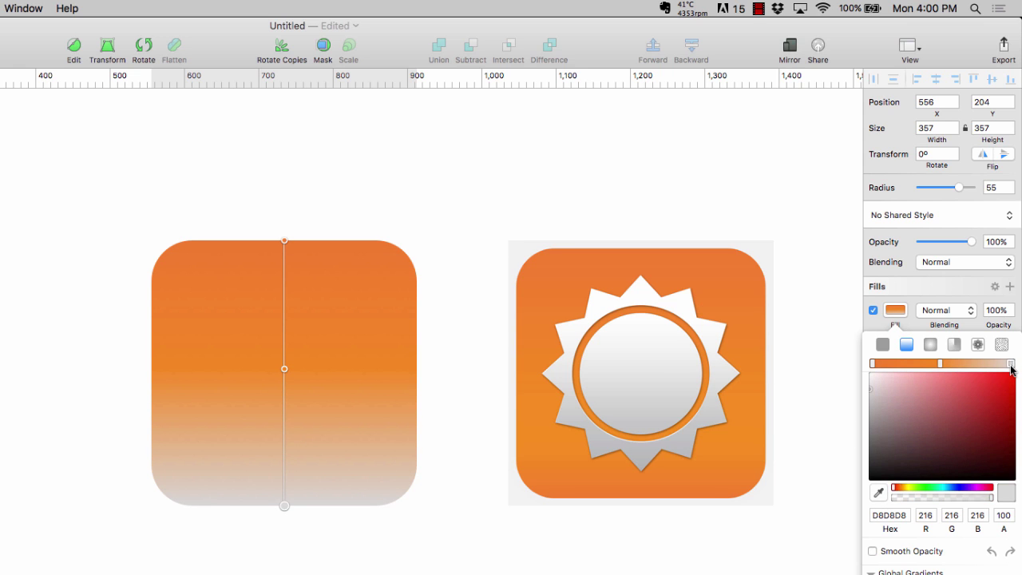
pyautogui.click(878, 493)
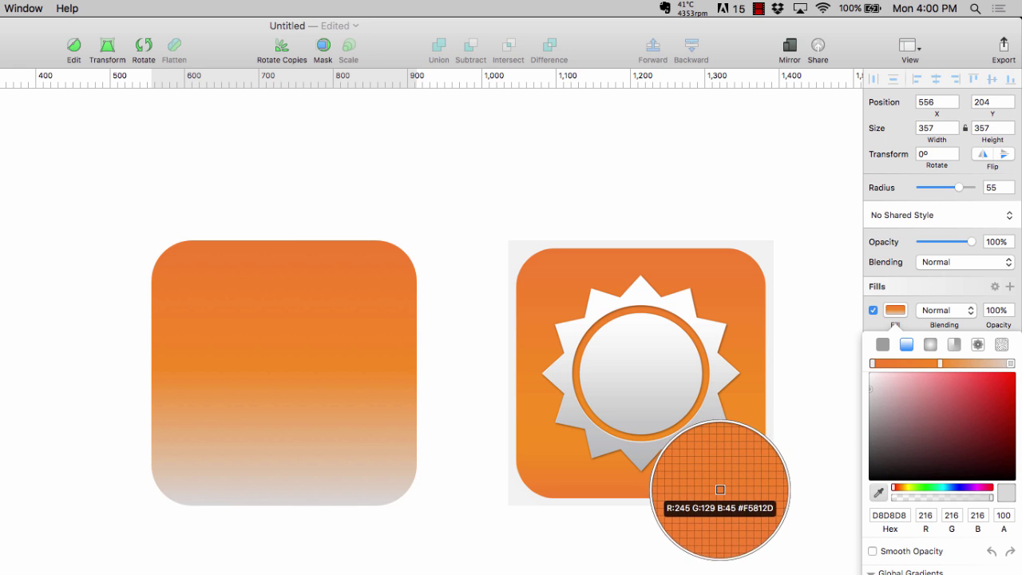
pyautogui.click(716, 496)
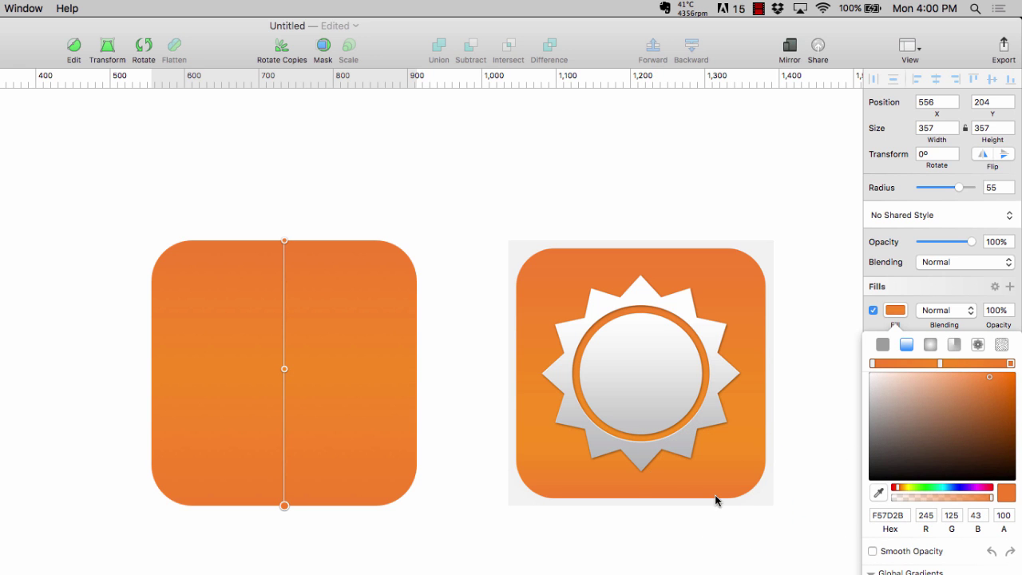
pyautogui.click(669, 534)
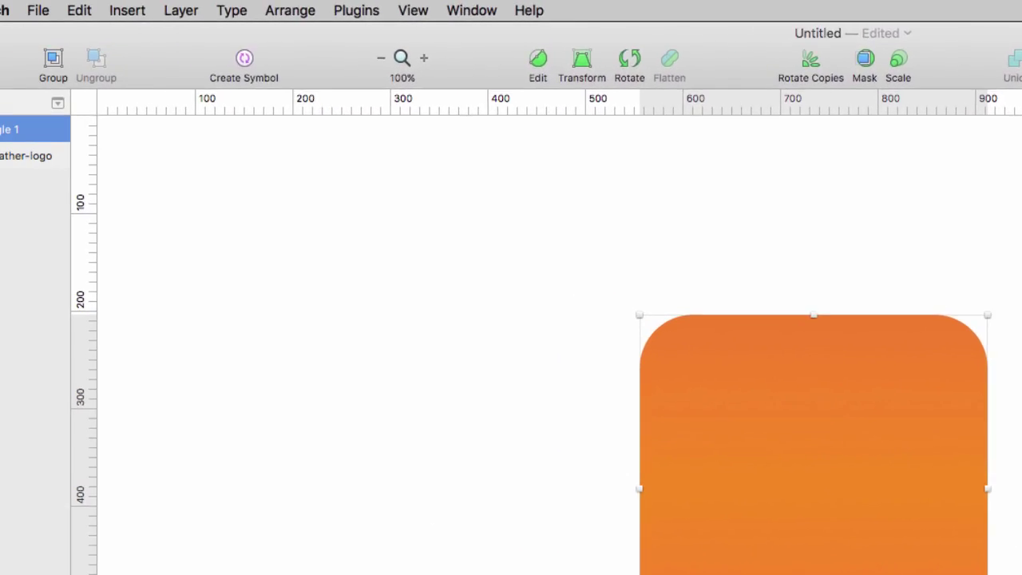
# - Draw a star shape about 264 × 264 and centre it on the orange rounded square
pyautogui.click(21, 63)
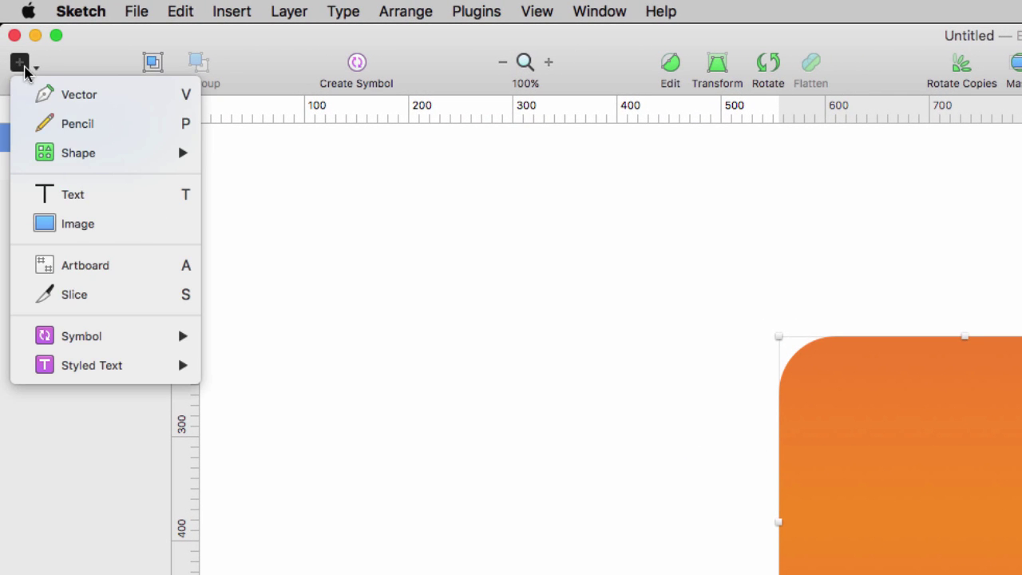
pyautogui.moveTo(74, 158)
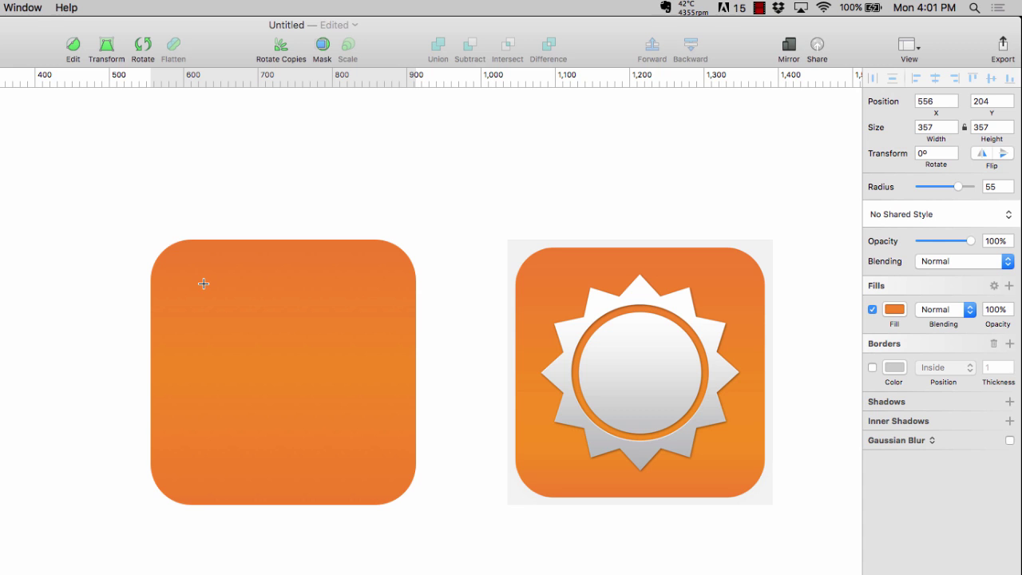
pyautogui.moveTo(204, 283); pyautogui.dragTo(399, 485)
pyautogui.moveTo(299, 379); pyautogui.dragTo(283, 369)
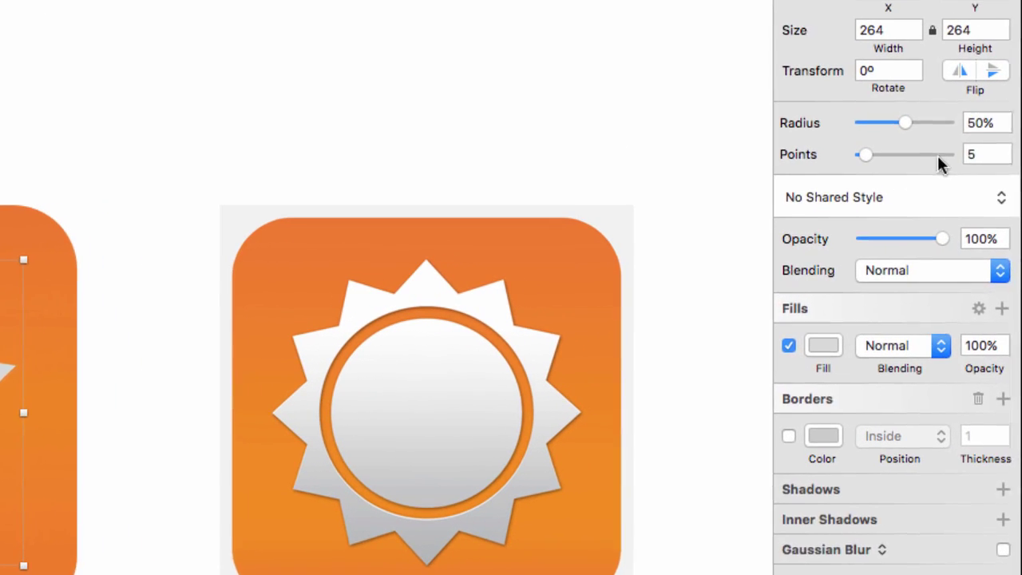
# - Set the star to 12 points and its radius to 81%
pyautogui.moveTo(979, 149); pyautogui.dragTo(952, 153)
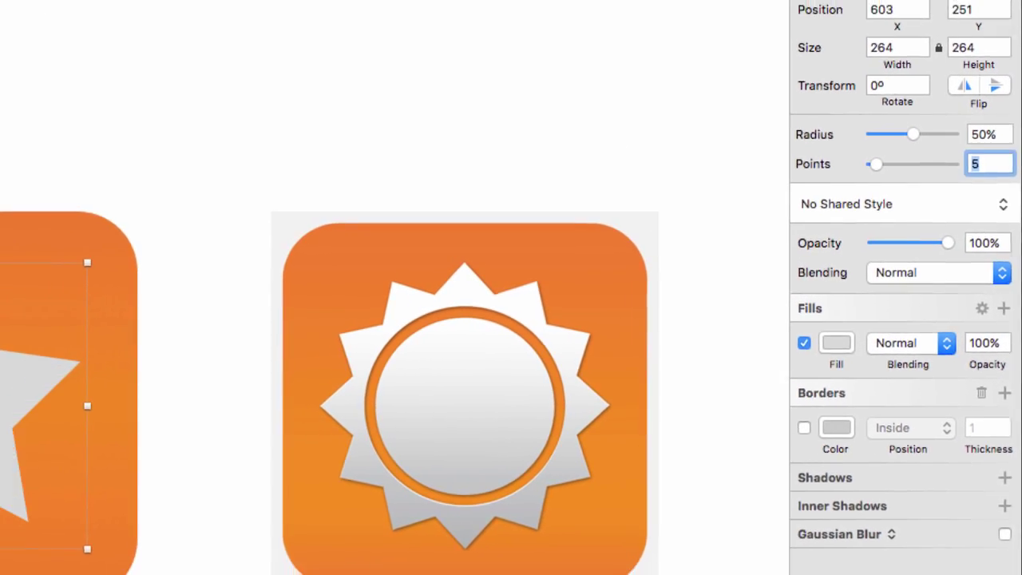
pyautogui.write('12')
pyautogui.press('Return')
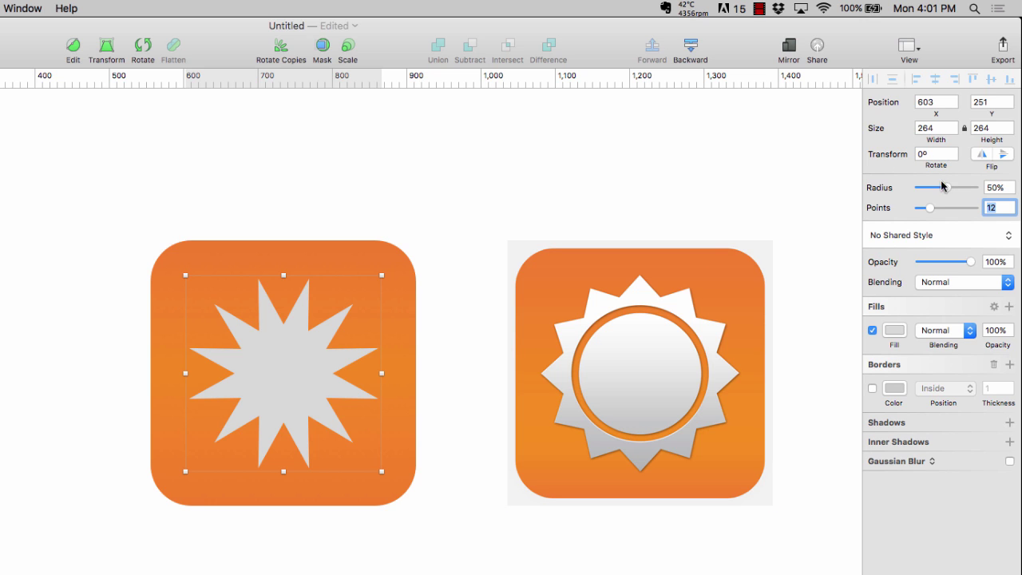
pyautogui.moveTo(947, 190); pyautogui.dragTo(965, 190)
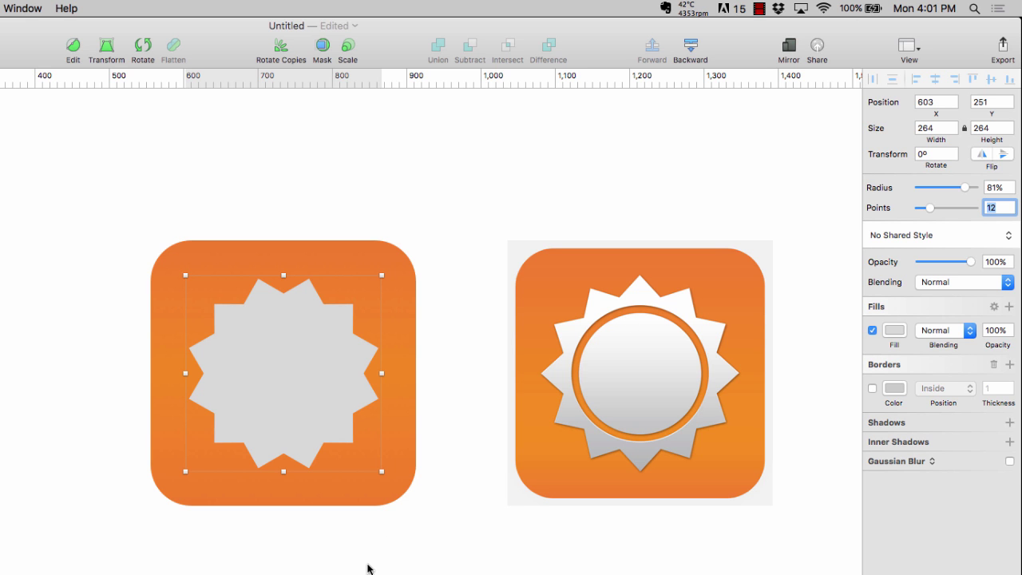
pyautogui.click(270, 569)
pyautogui.hscroll(5, 240, 568)
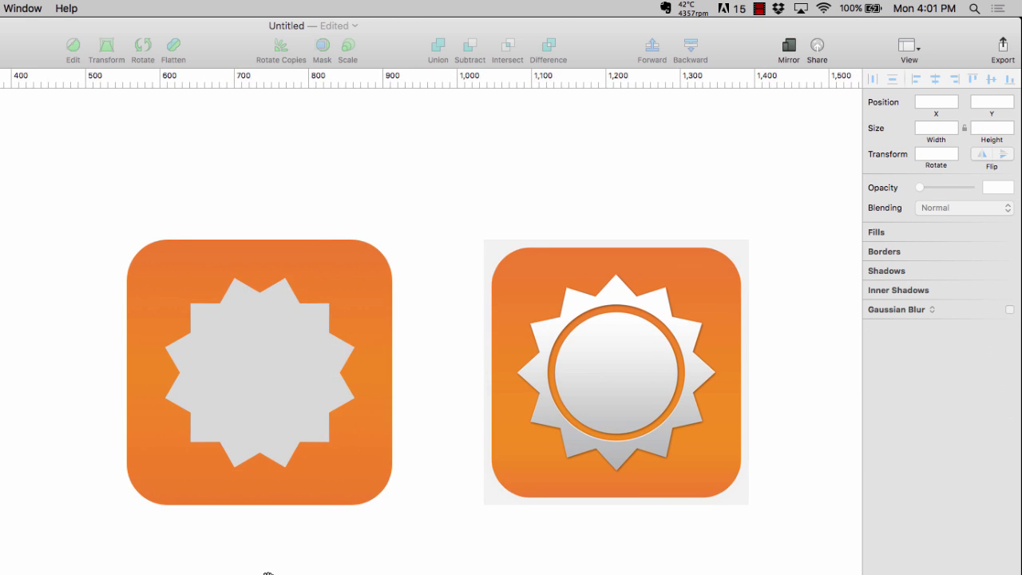
pyautogui.moveTo(147, 574); pyautogui.dragTo(109, 572)
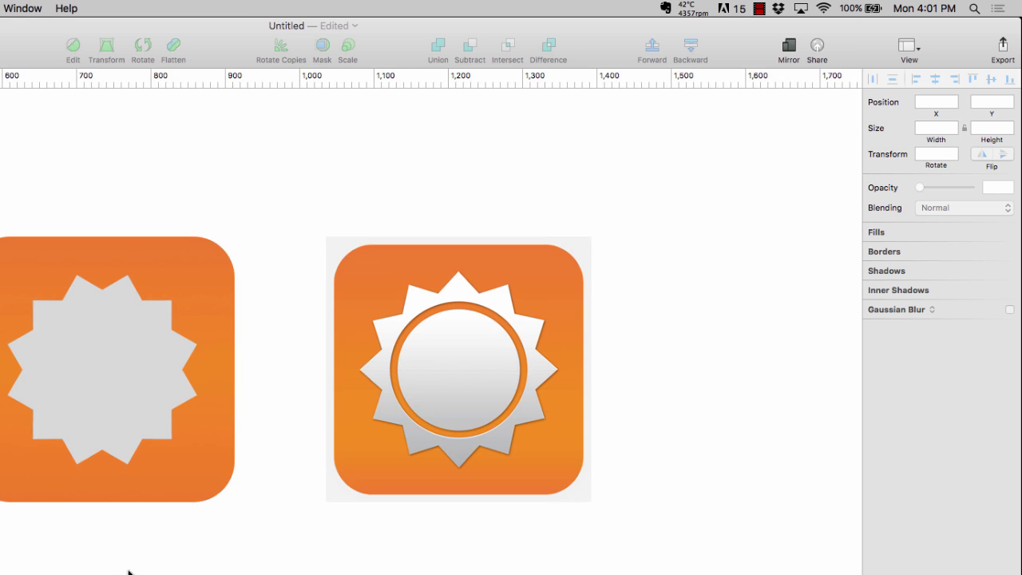
pyautogui.scroll(2, 130, 572)
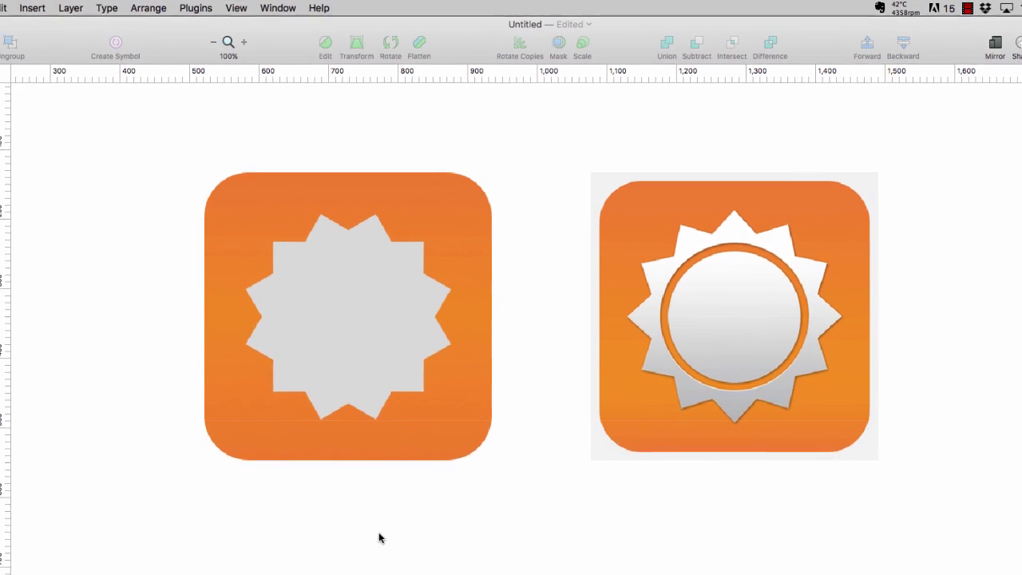
# - Place horizontal guides at the upper and lower tips of the logo's sun
pyautogui.scroll(2, 379, 533)
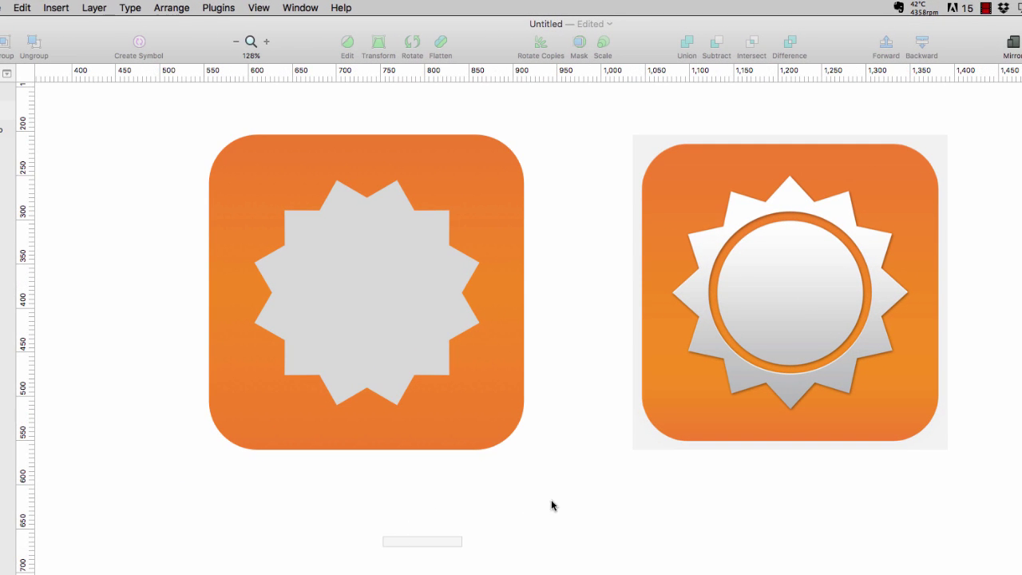
pyautogui.moveTo(562, 499); pyautogui.dragTo(530, 556)
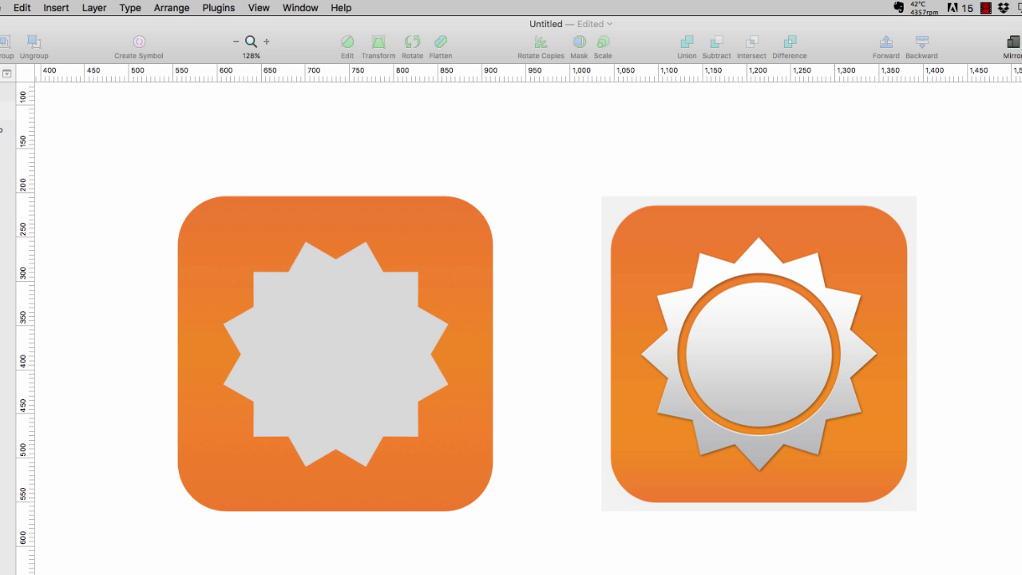
pyautogui.click(25, 235)
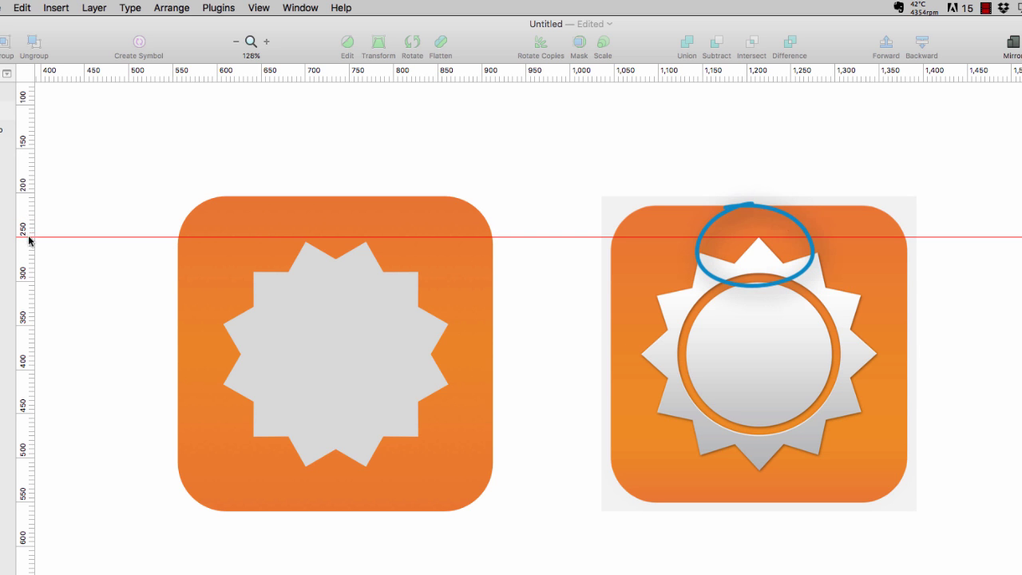
pyautogui.click(22, 471)
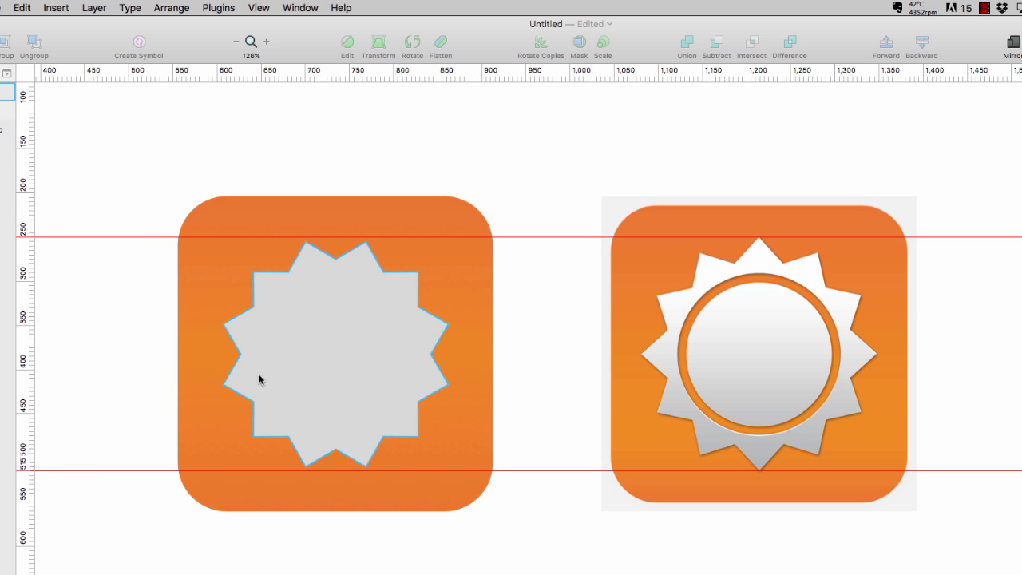
# - Rotate the grey star 15° so its points line up with those of the logo's sun
pyautogui.click(287, 374)
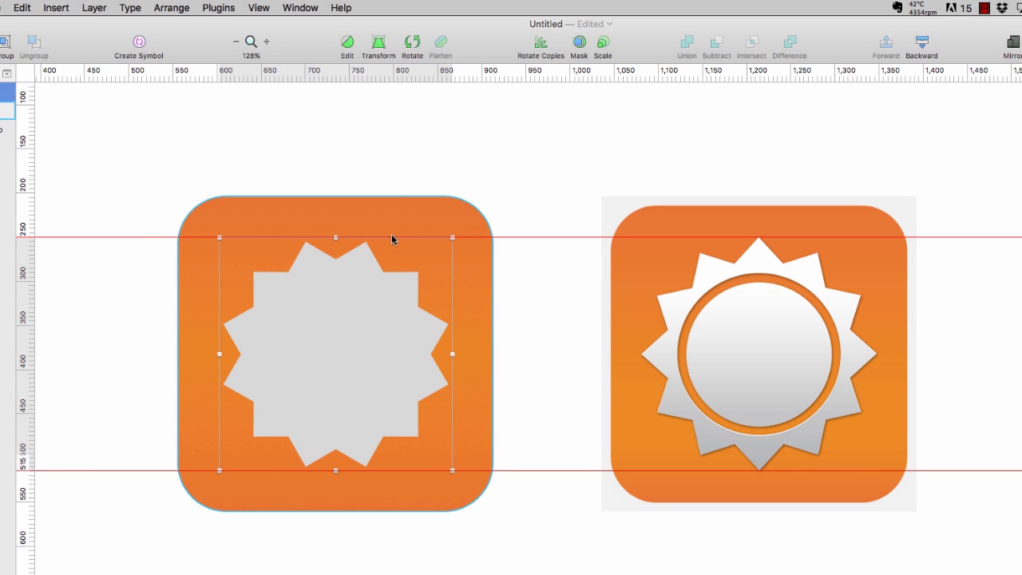
pyautogui.click(412, 46)
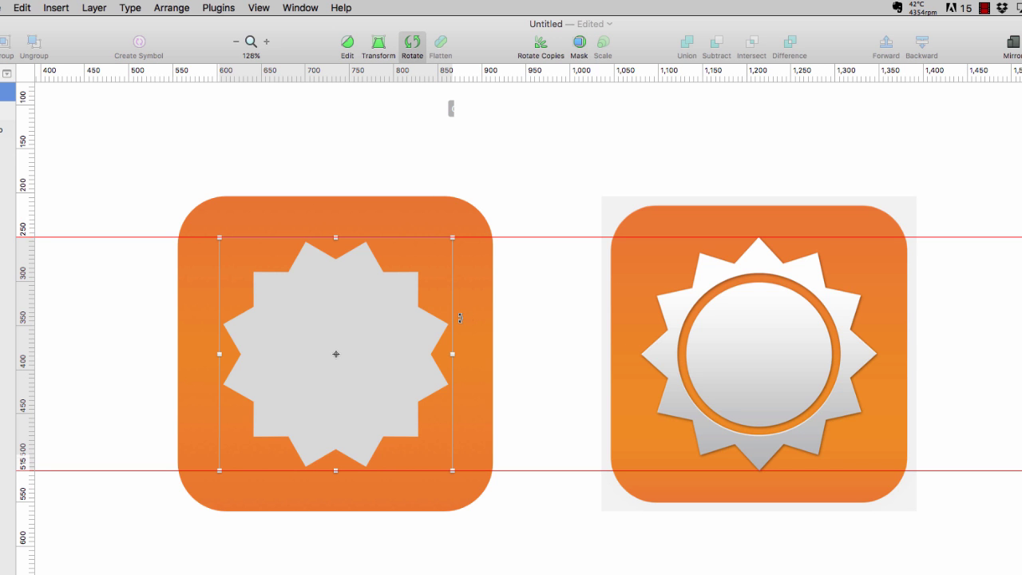
pyautogui.moveTo(462, 318); pyautogui.dragTo(465, 353)
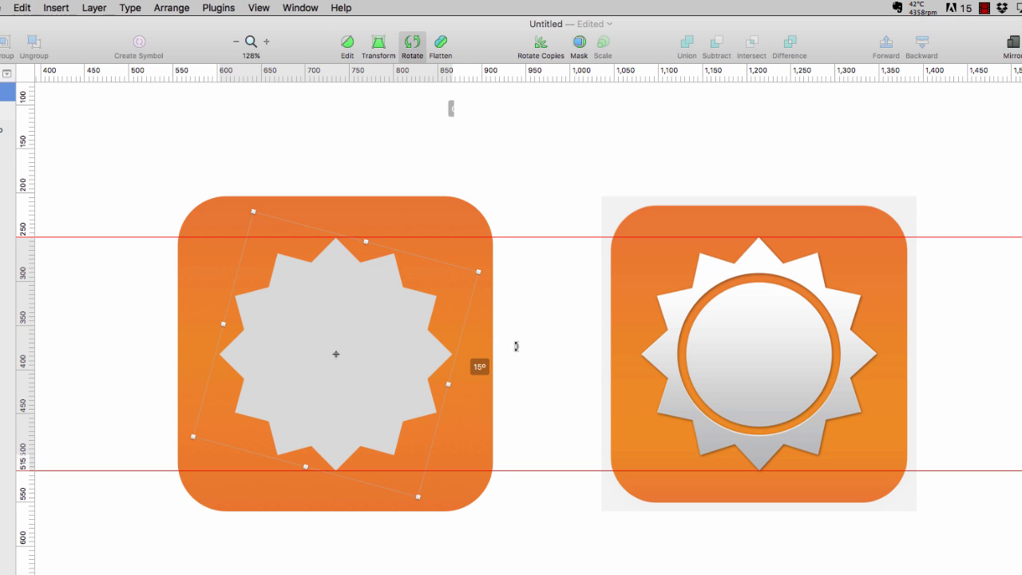
pyautogui.press('Return')
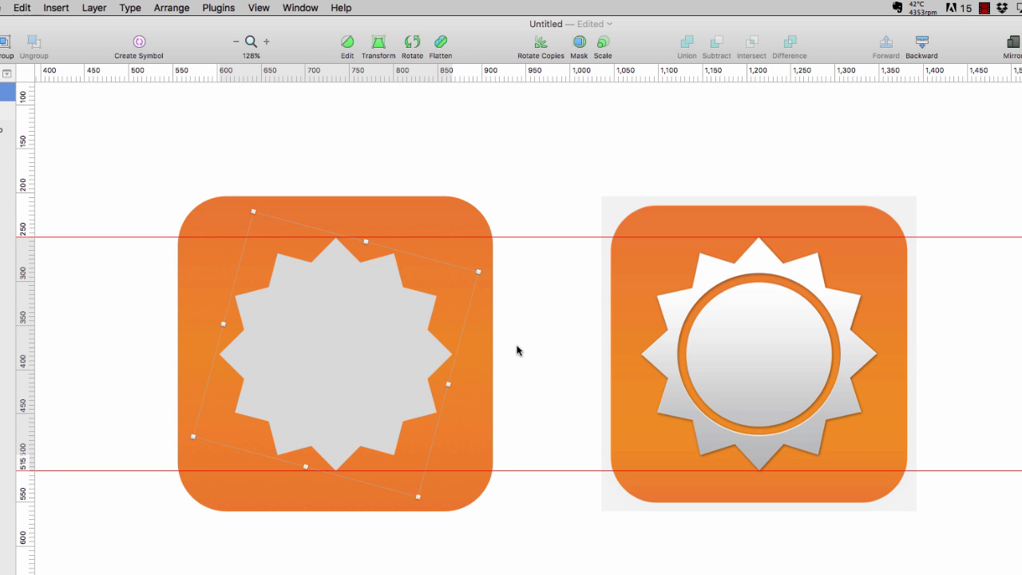
pyautogui.click(490, 163)
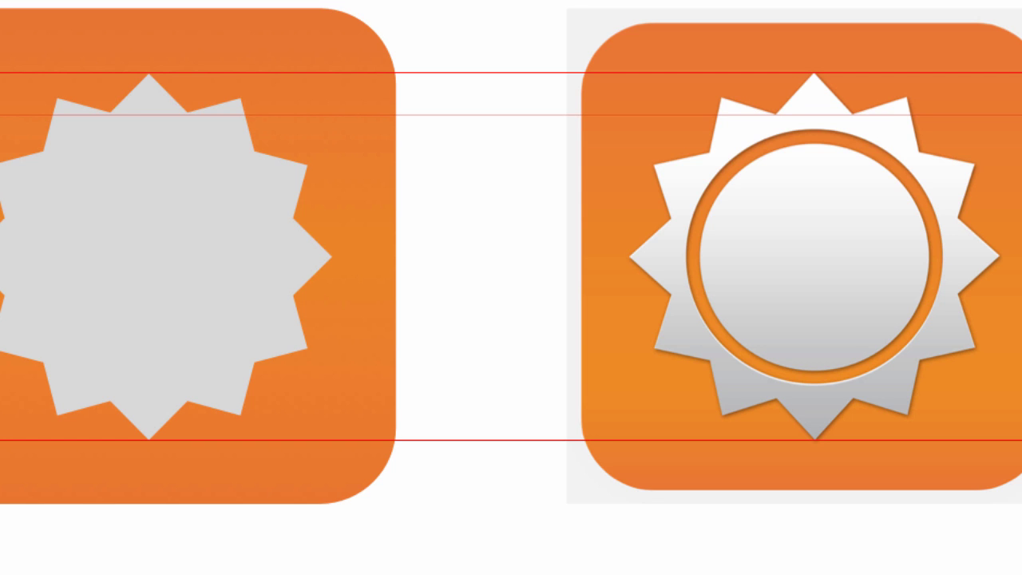
# - Place a horizontal guide at 281 to compare the upper notches of both stars, and remove all guides
pyautogui.click(0, 115)
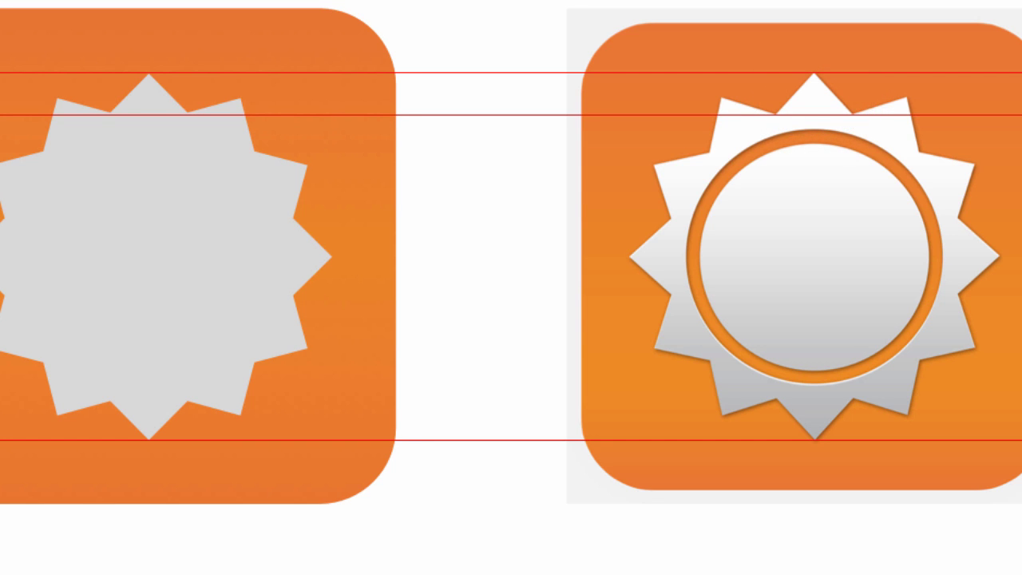
pyautogui.click(109, 140)
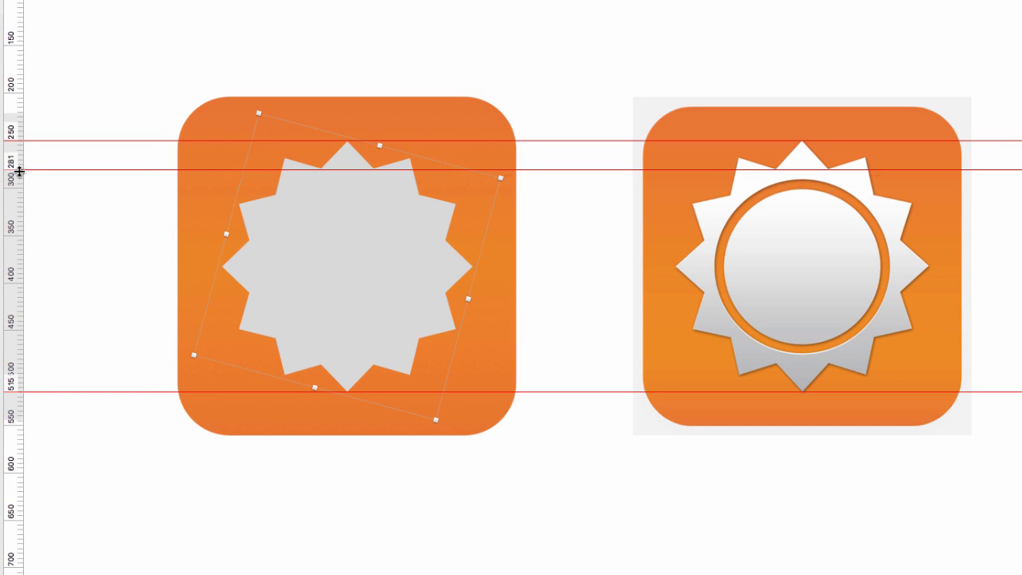
pyautogui.rightClick(19, 171)
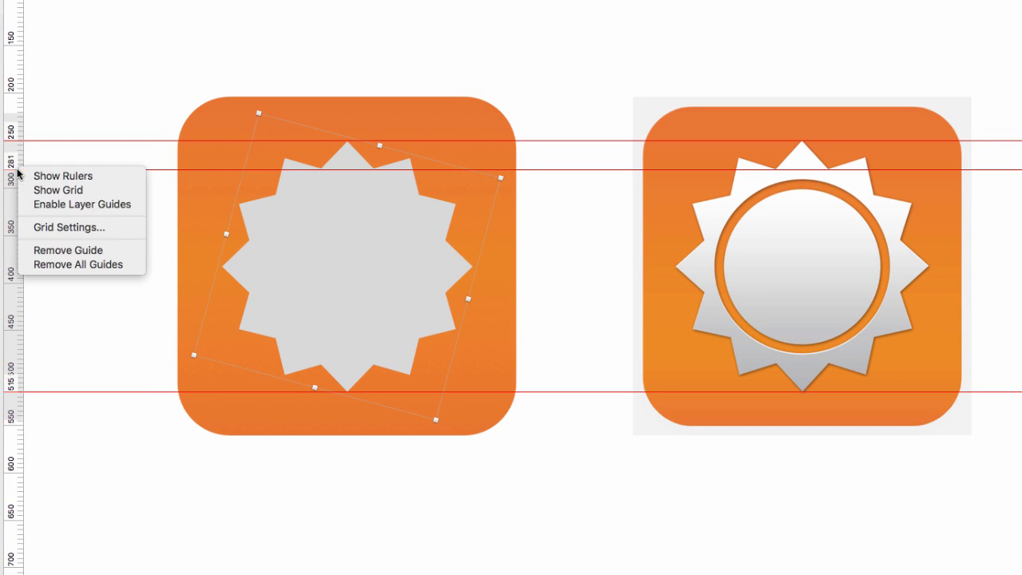
pyautogui.click(52, 264)
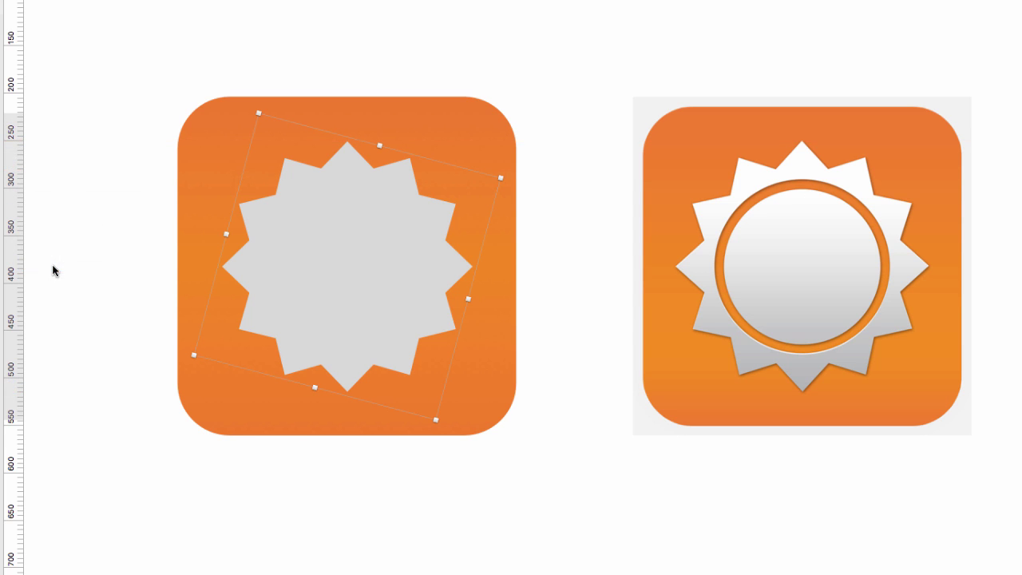
pyautogui.click(78, 191)
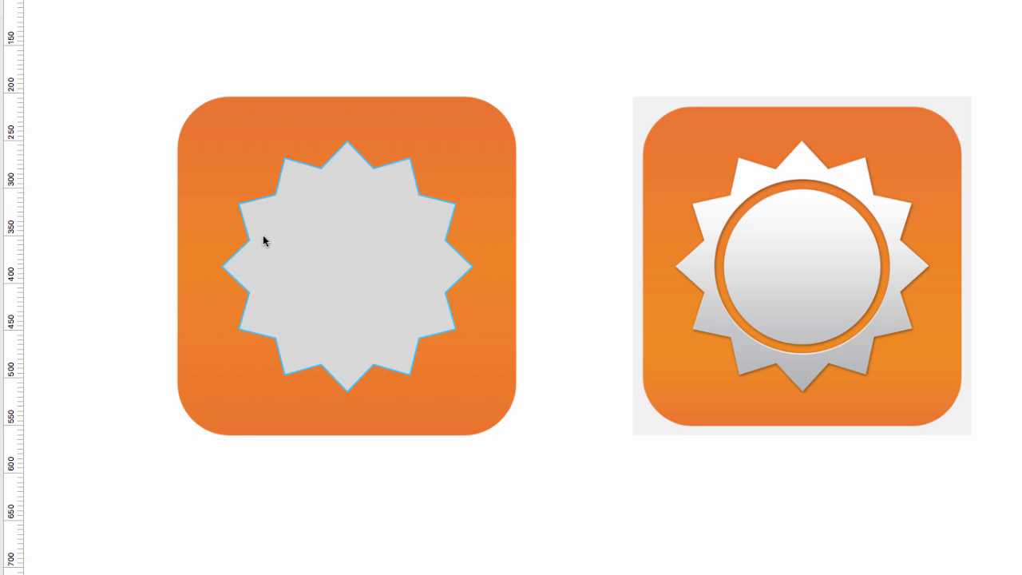
# - Draw a circle about 182 × 182 from the star's centre and fill it with pink E97979
pyautogui.press('o')
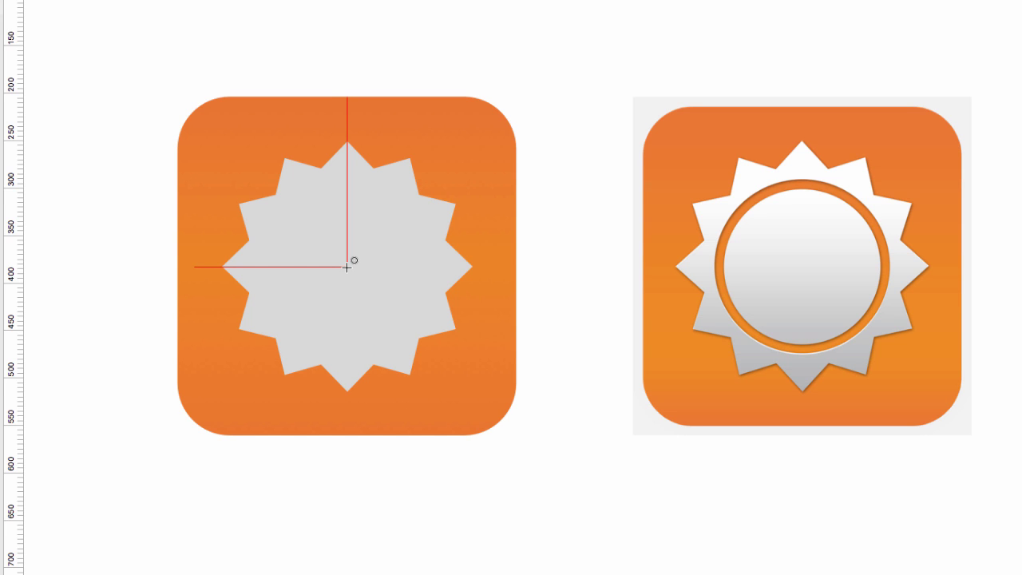
pyautogui.moveTo(347, 266)
pyautogui.mouseDown()
pyautogui.moveTo(381, 291)
pyautogui.moveTo(431, 365)
pyautogui.mouseUp()
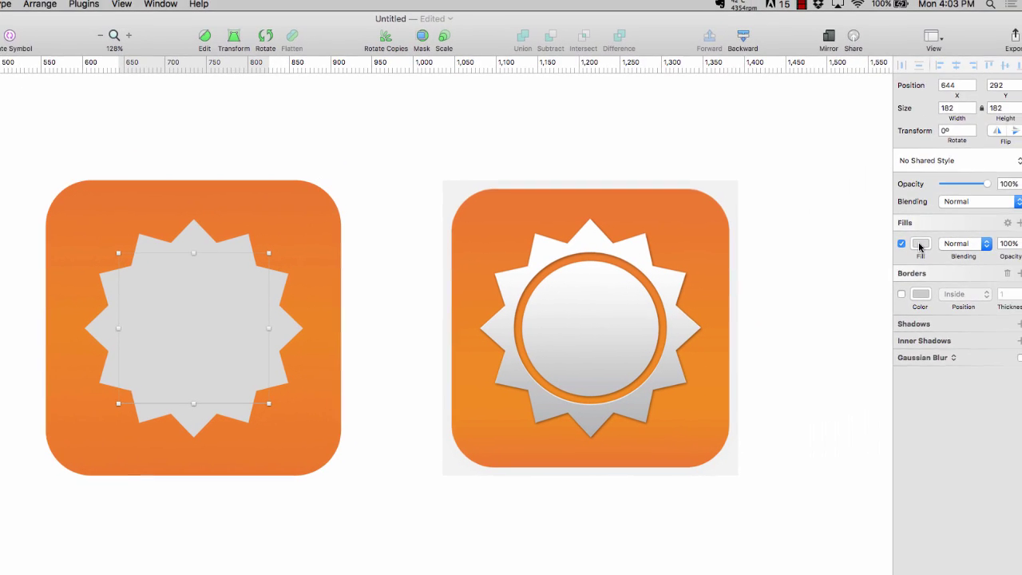
pyautogui.click(920, 244)
pyautogui.click(957, 294)
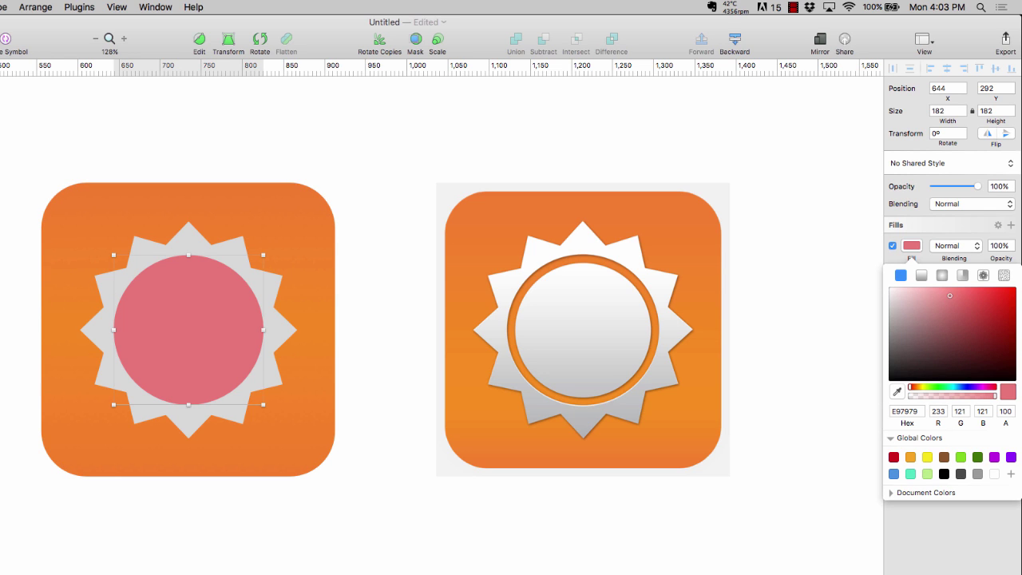
pyautogui.press('Escape')
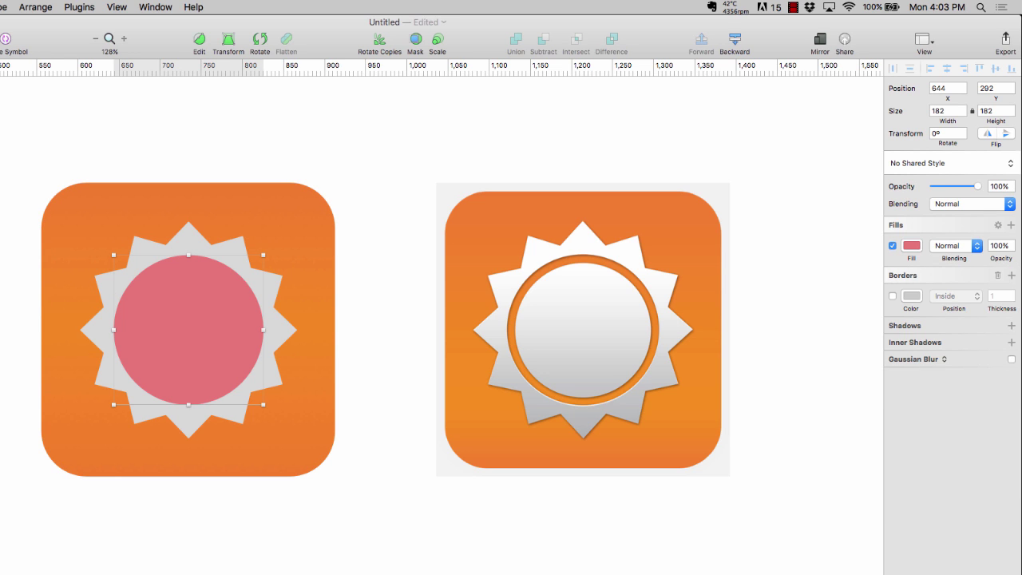
pyautogui.press('Escape')
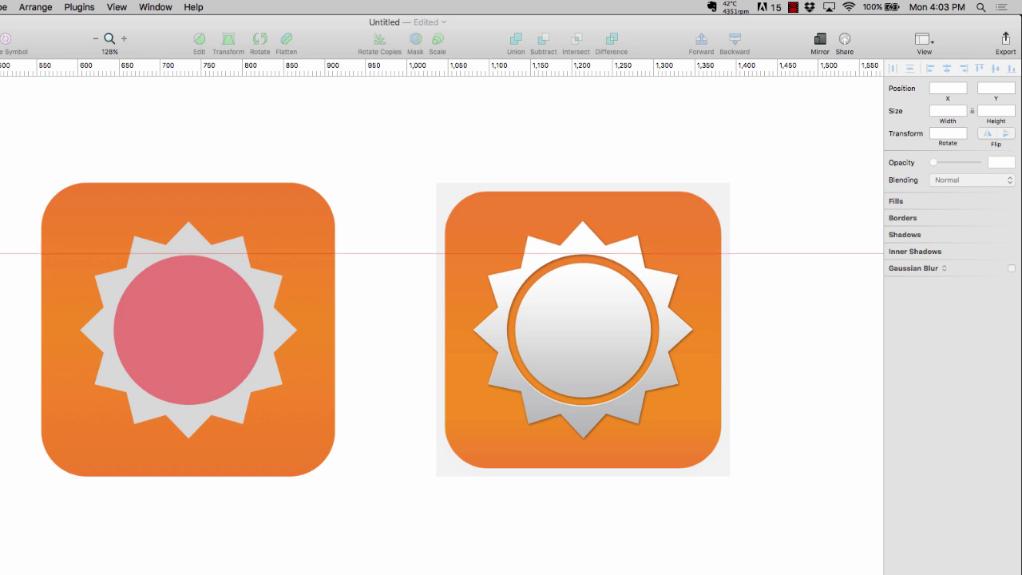
# - Try to match the pink circle's upper edge to the logo's ring using a horizontal guide, and remove the guide
pyautogui.click(0, 255)
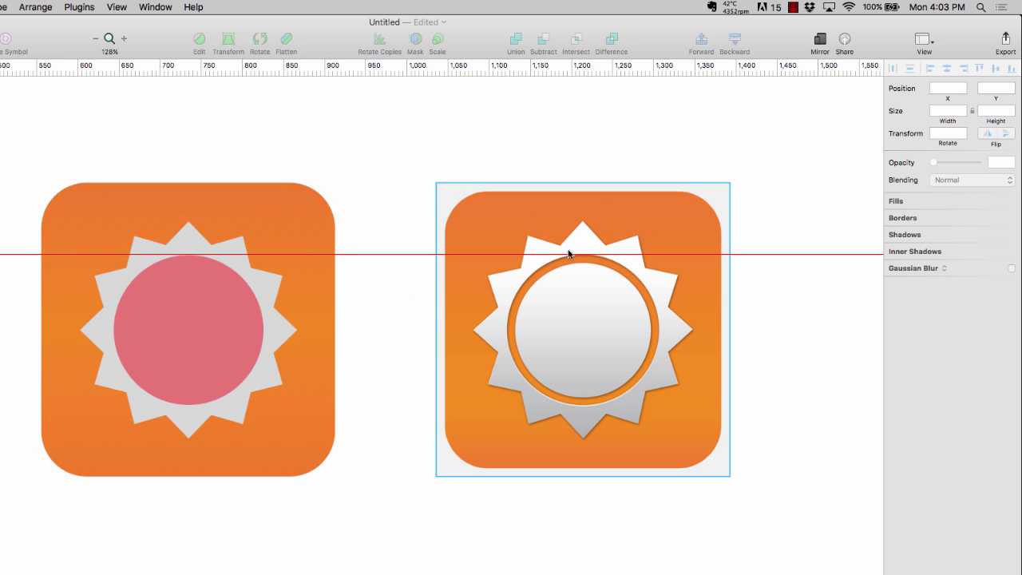
pyautogui.click(188, 302)
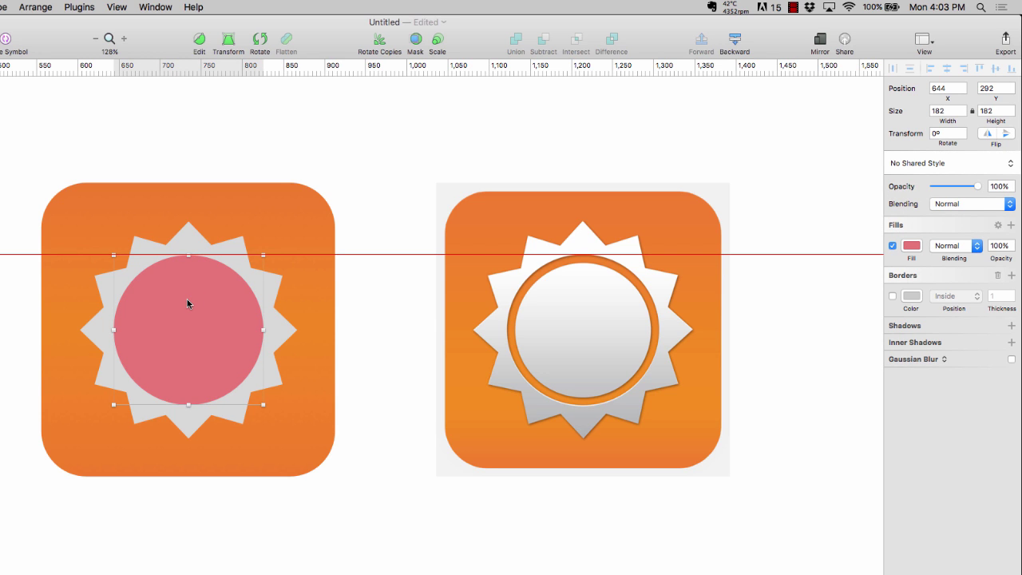
pyautogui.moveTo(189, 303); pyautogui.dragTo(189, 303)
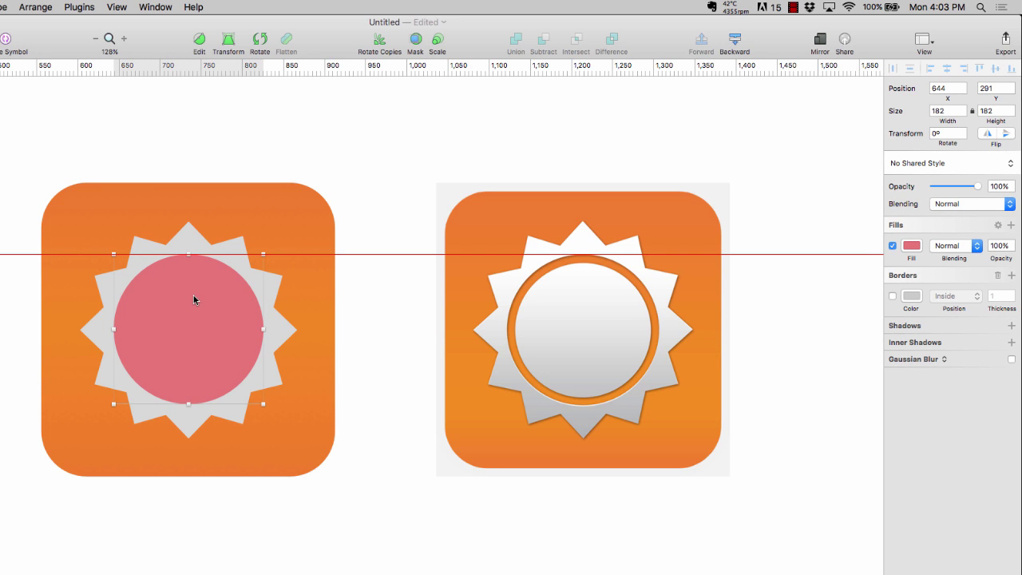
pyautogui.keyDown('shift'); pyautogui.click(190, 241); pyautogui.keyUp('shift')
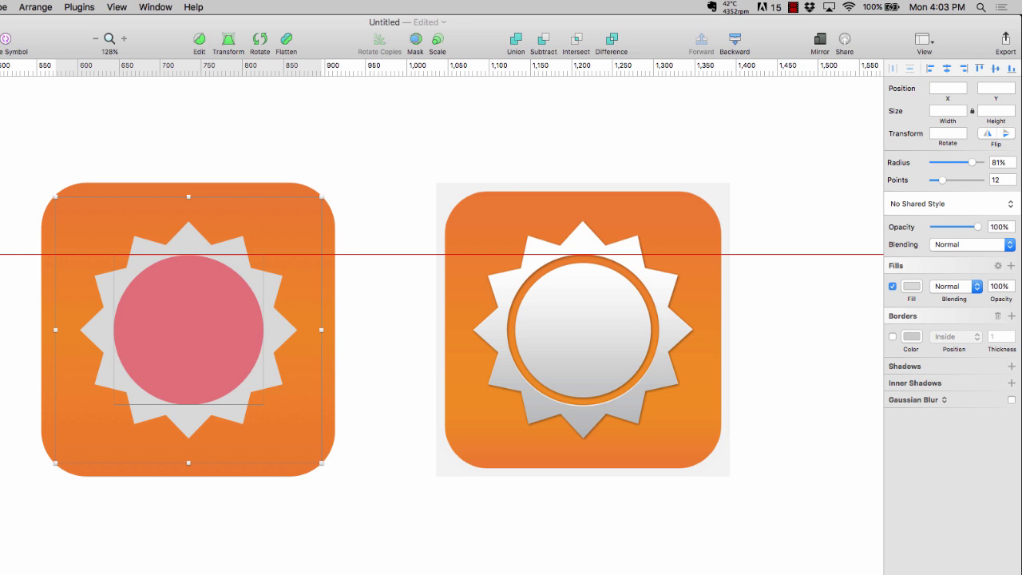
pyautogui.rightClick(0, 254)
pyautogui.click(4, 336)
pyautogui.click(167, 328)
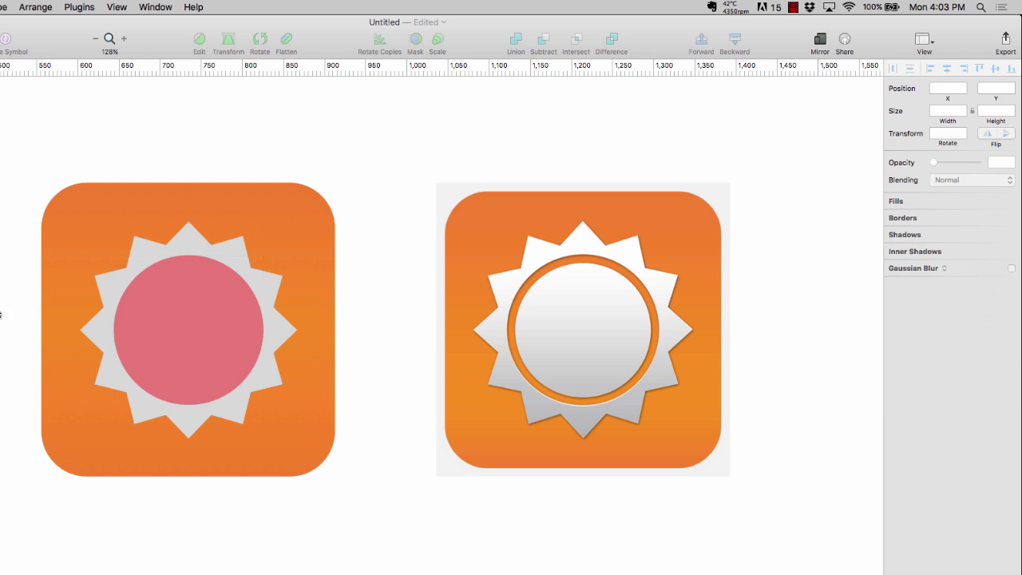
pyautogui.click(181, 313)
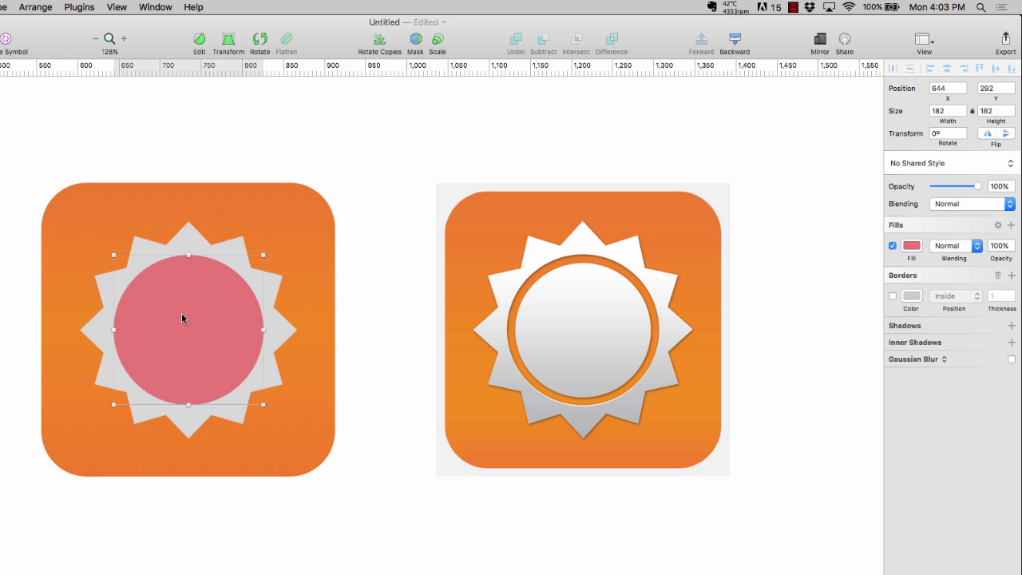
pyautogui.click(912, 246)
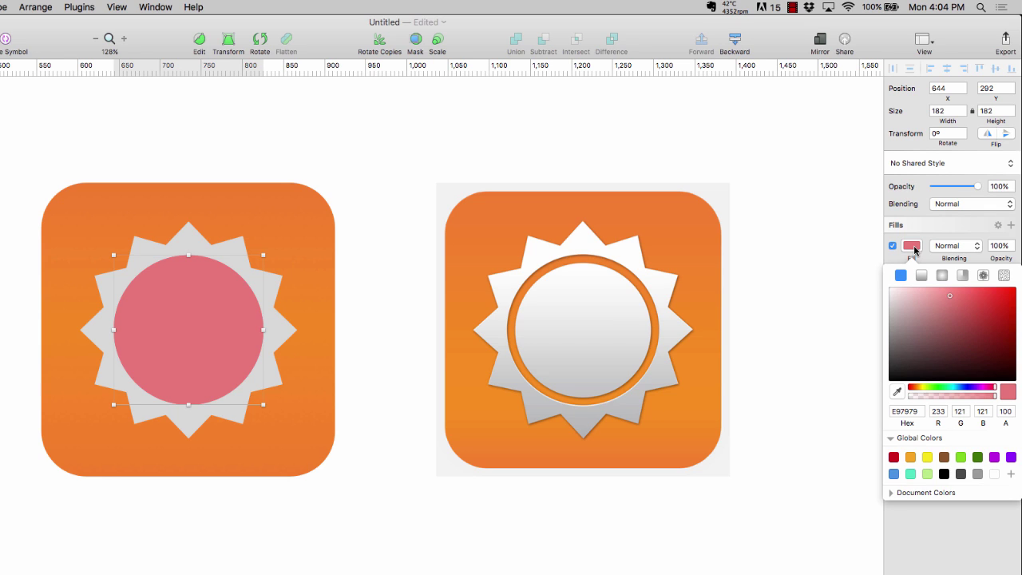
pyautogui.click(210, 314)
pyautogui.press('Escape')
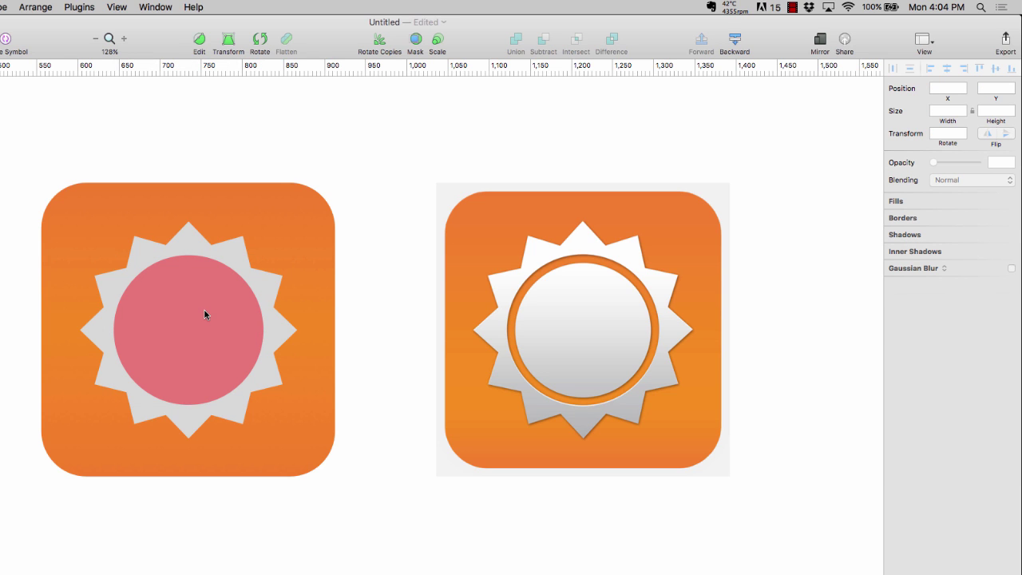
# - Subtract the pink circle from the grey star
pyautogui.click(201, 316)
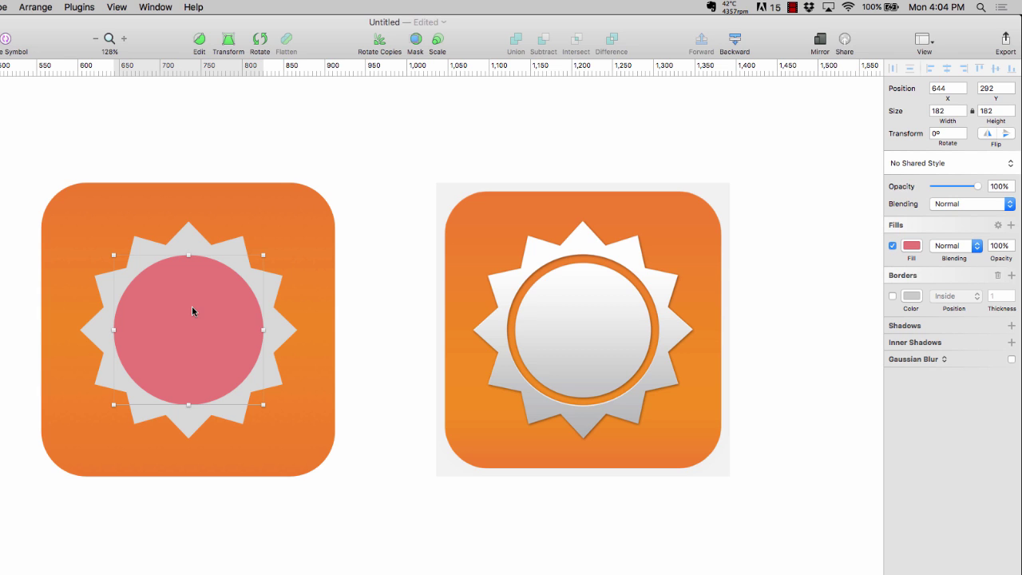
pyautogui.click(187, 242)
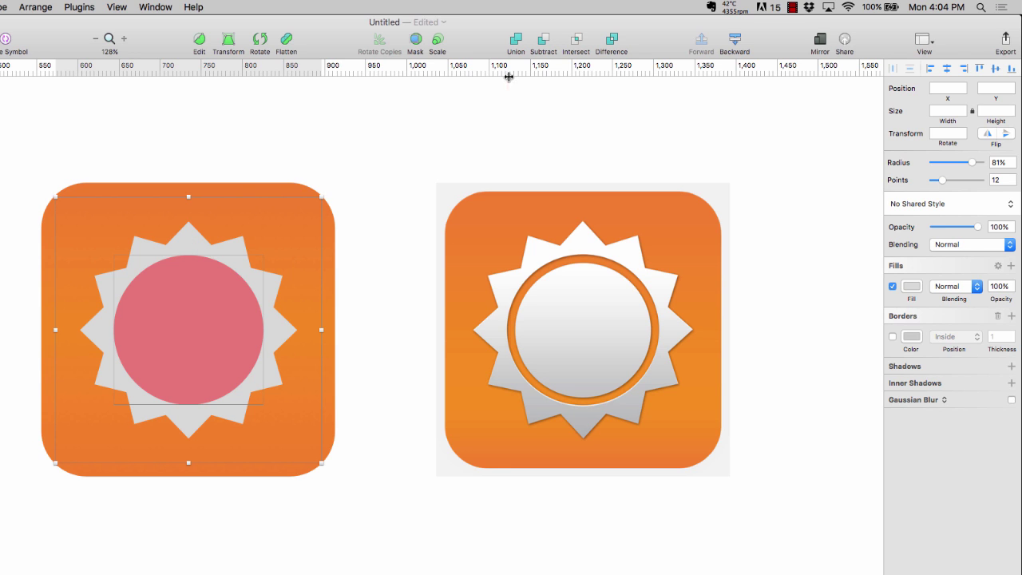
pyautogui.click(542, 50)
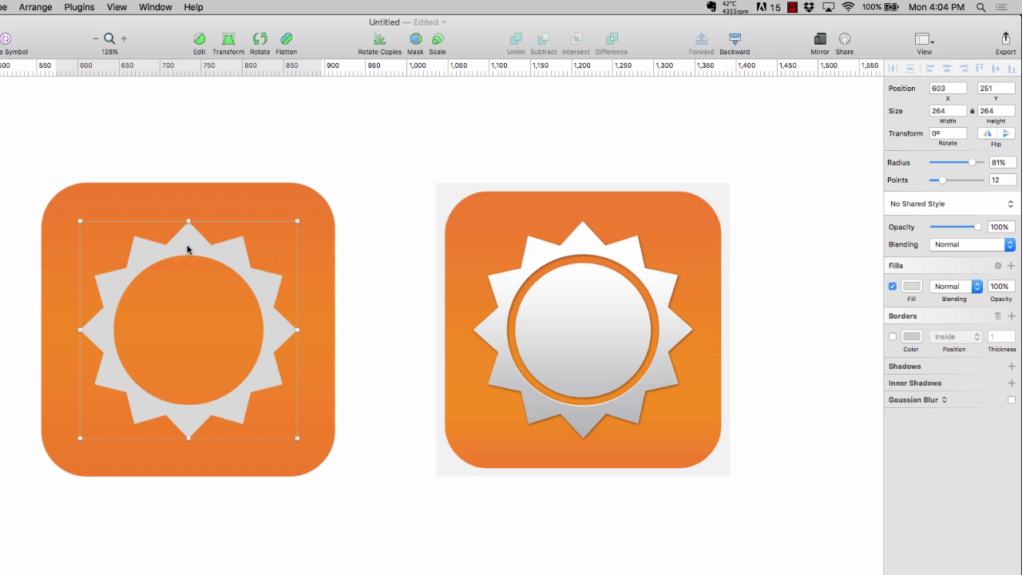
pyautogui.click(10, 201)
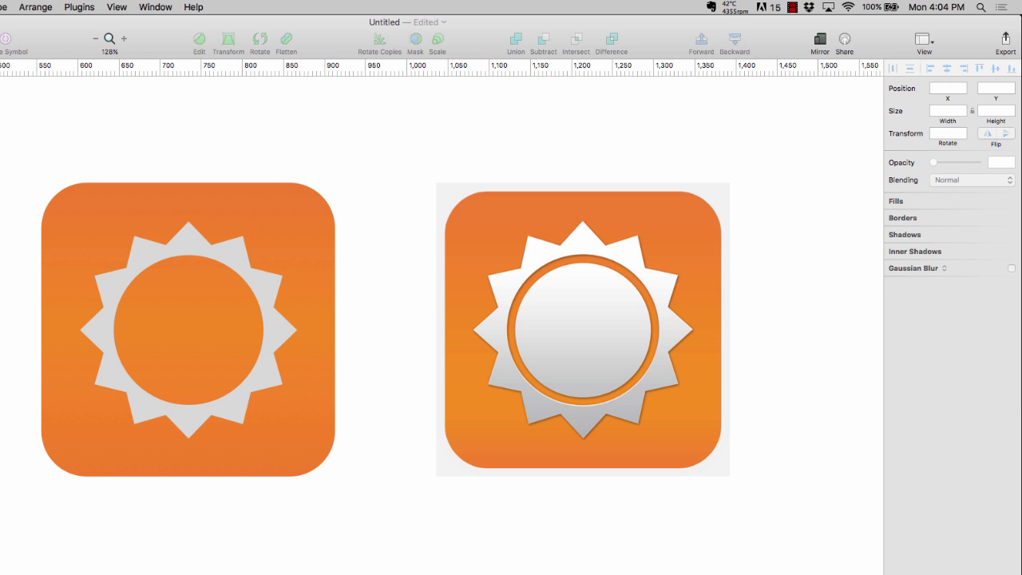
# - Draw a circle about 162 × 162 from the centre of the star's hole and centre-align it with the star
pyautogui.press('o')
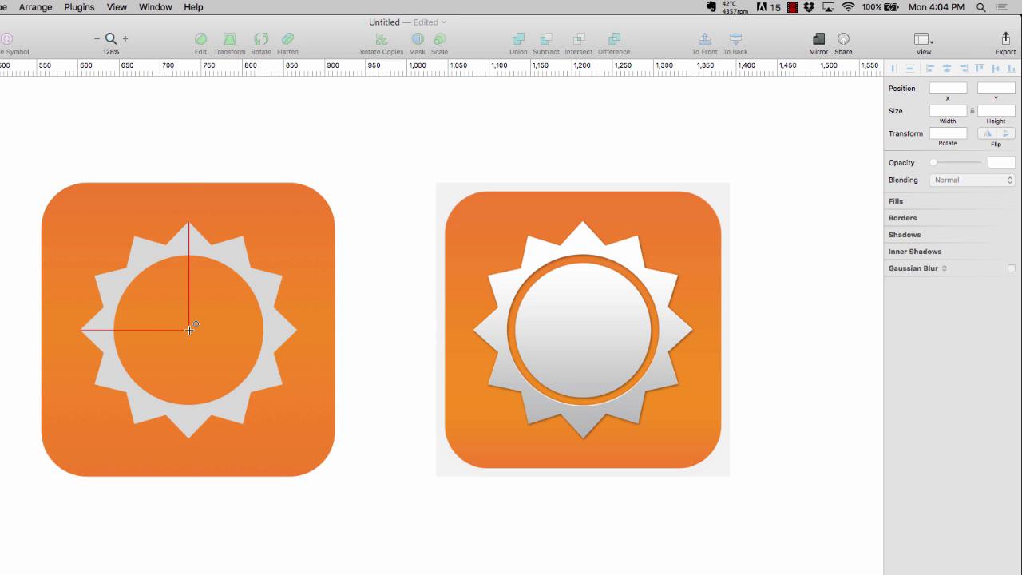
pyautogui.moveTo(189, 329); pyautogui.dragTo(255, 400)
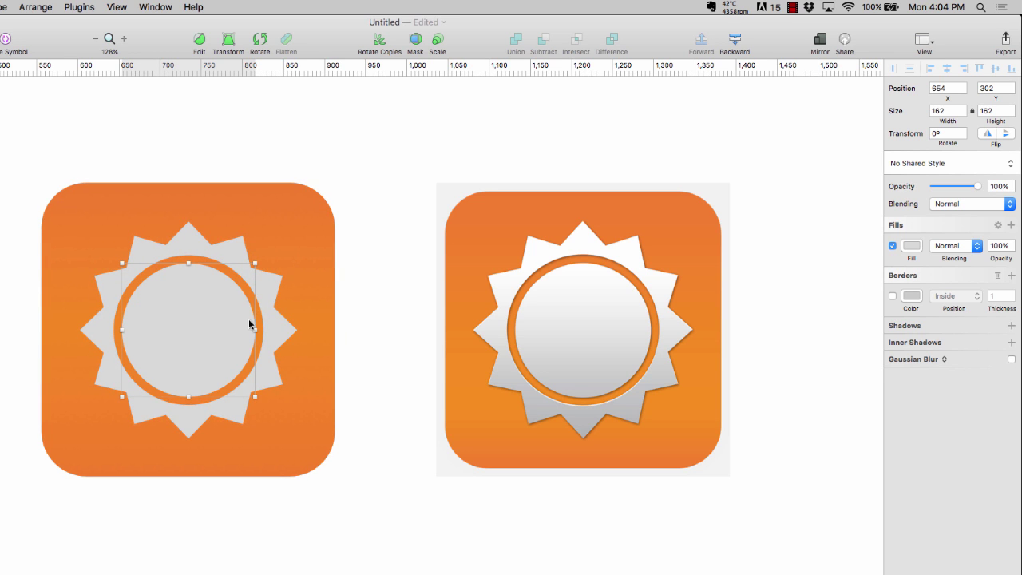
pyautogui.click(188, 246)
pyautogui.press('super+a')
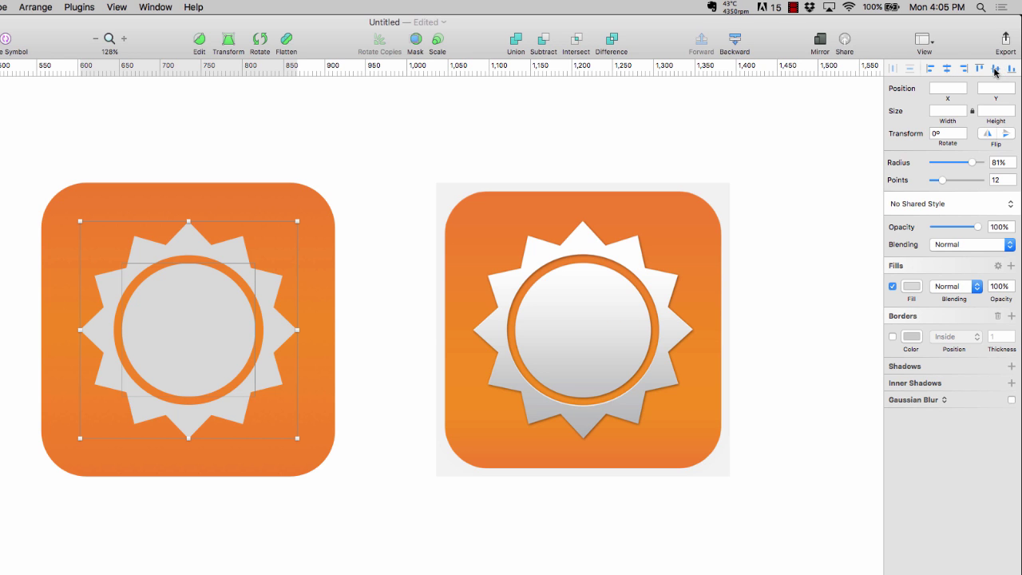
pyautogui.click(414, 334)
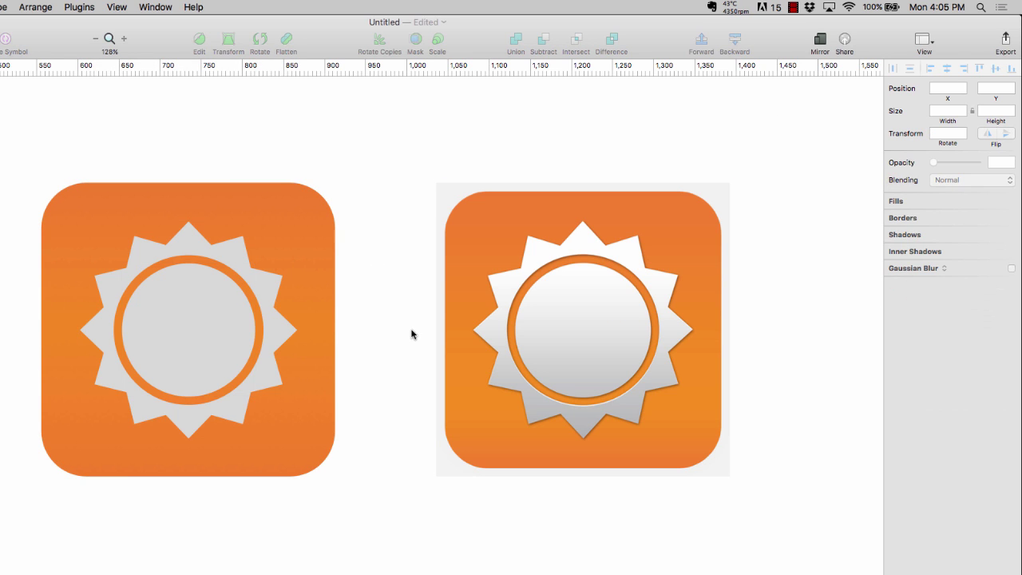
# - Unite the star ring and the inner circle into one combined shape
pyautogui.click(186, 254)
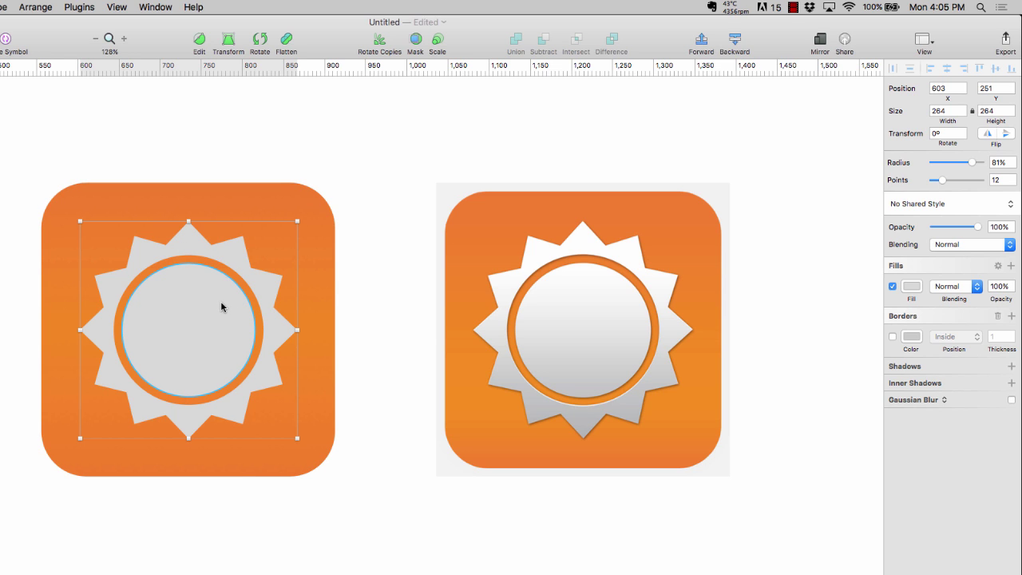
pyautogui.keyDown('shift'); pyautogui.click(193, 306); pyautogui.keyUp('shift')
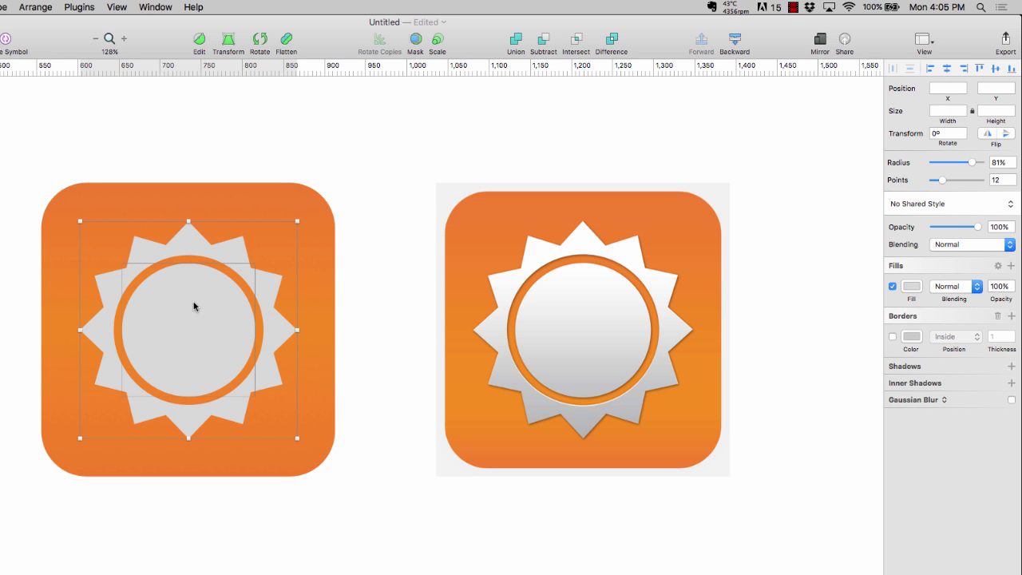
pyautogui.click(517, 41)
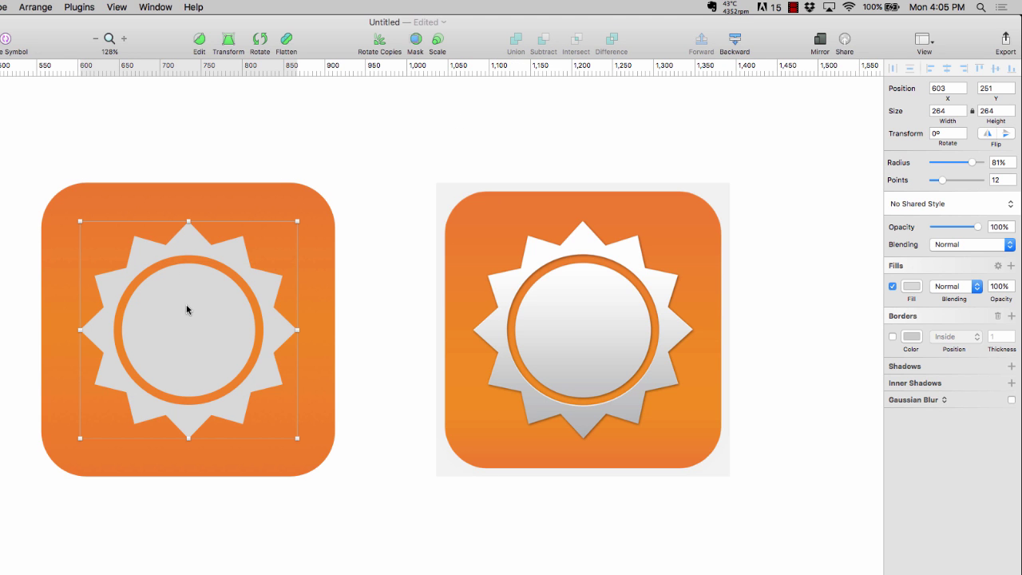
pyautogui.moveTo(187, 310)
pyautogui.mouseDown()
pyautogui.moveTo(200, 292)
pyautogui.moveTo(221, 296)
pyautogui.moveTo(205, 303)
pyautogui.mouseUp()
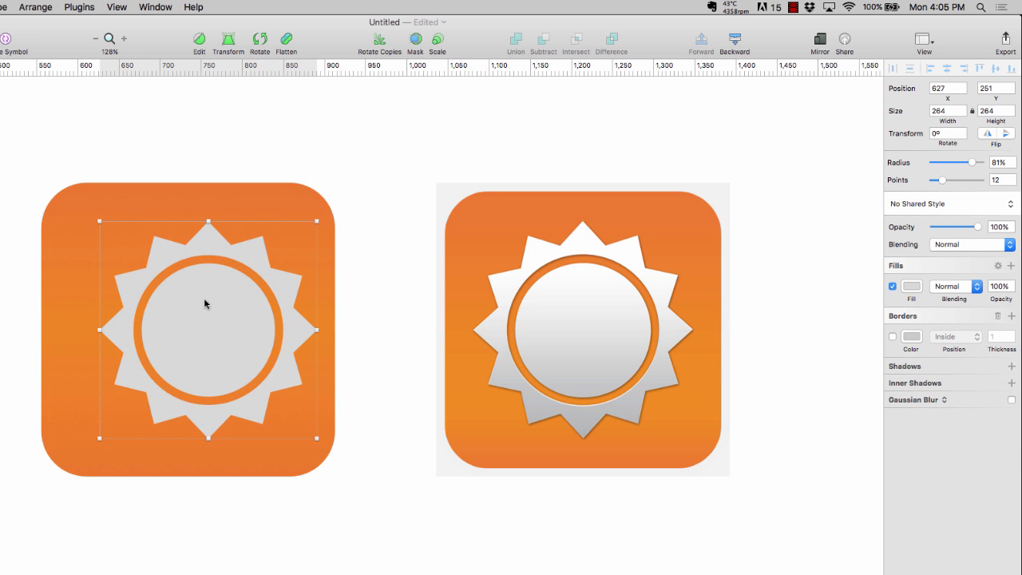
pyautogui.press('super+z')
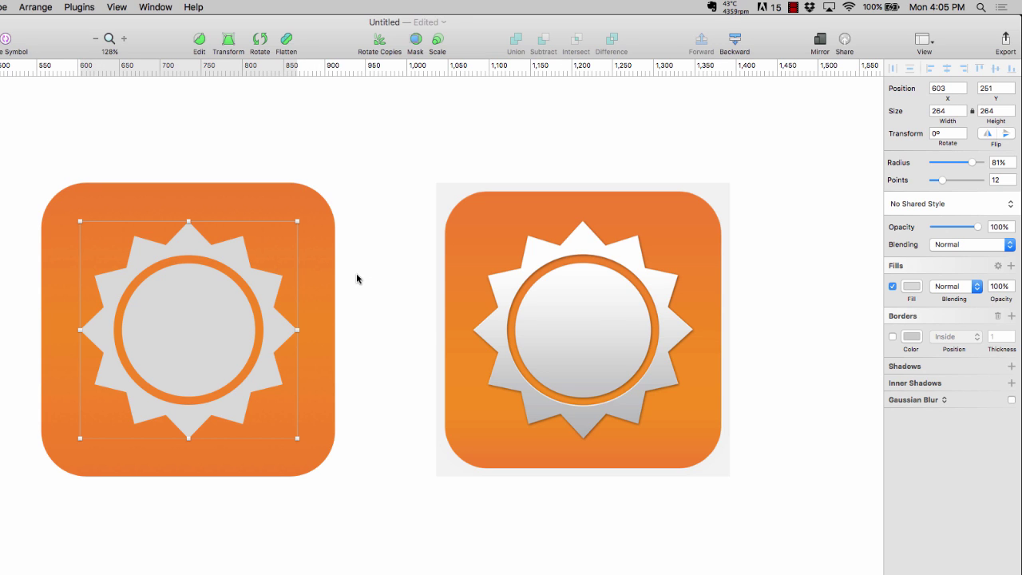
# - Apply a linear gradient fill to the combined sun shape, running vertically from the star's top tip to its bottom tip
pyautogui.click(910, 292)
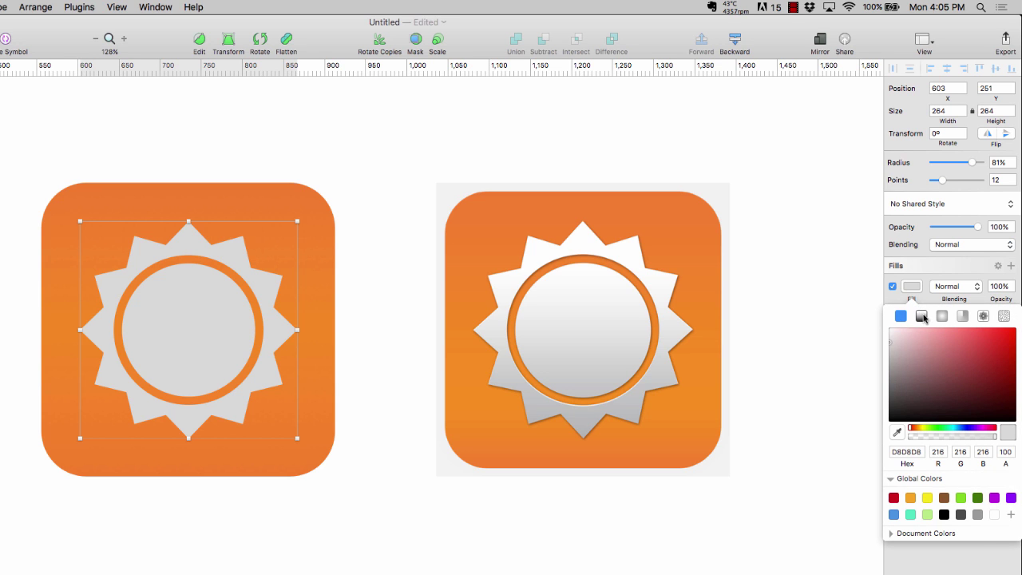
pyautogui.click(922, 316)
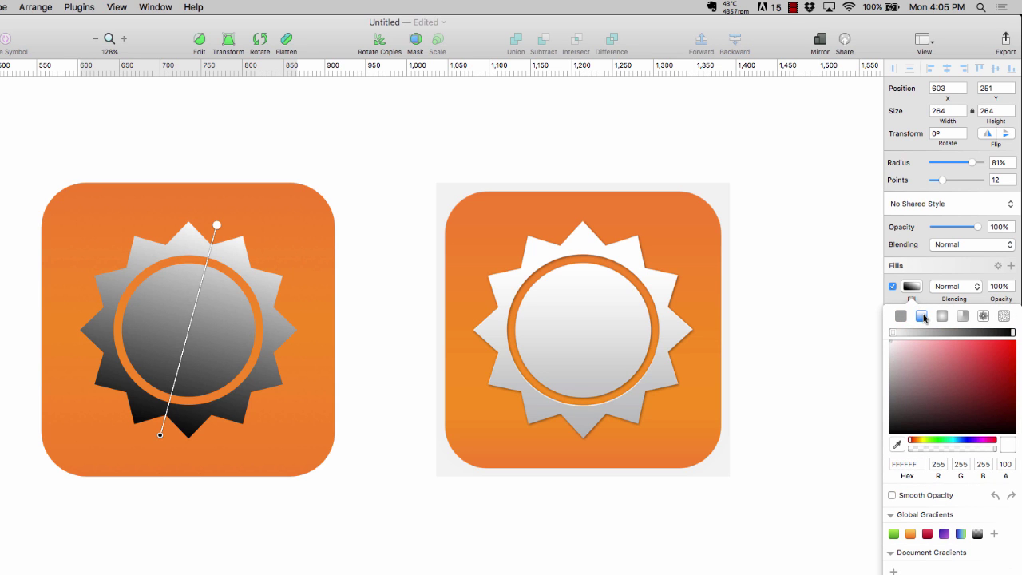
pyautogui.click(216, 227)
pyautogui.moveTo(216, 226); pyautogui.dragTo(188, 221)
pyautogui.moveTo(159, 434); pyautogui.dragTo(188, 437)
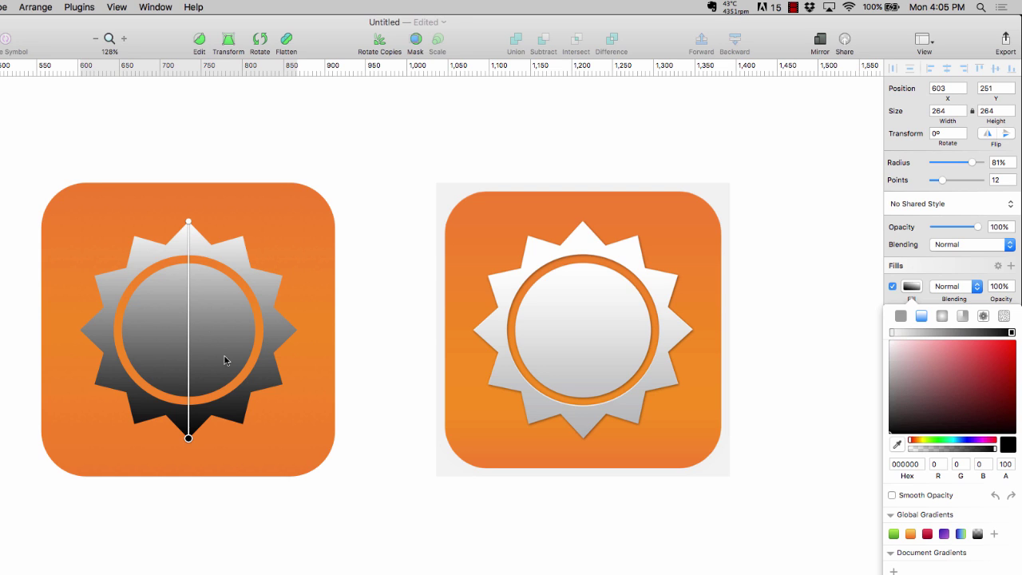
# - Sample the sun gradient's end colours from the logo: white FFFFFF for the top and grey B4B4B6 for the bottom
pyautogui.click(190, 222)
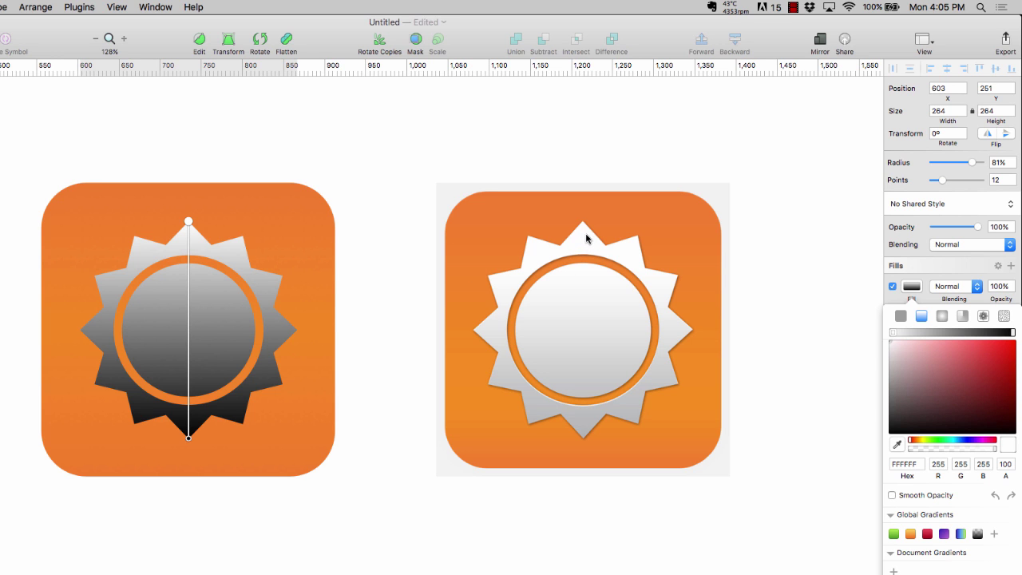
pyautogui.click(896, 444)
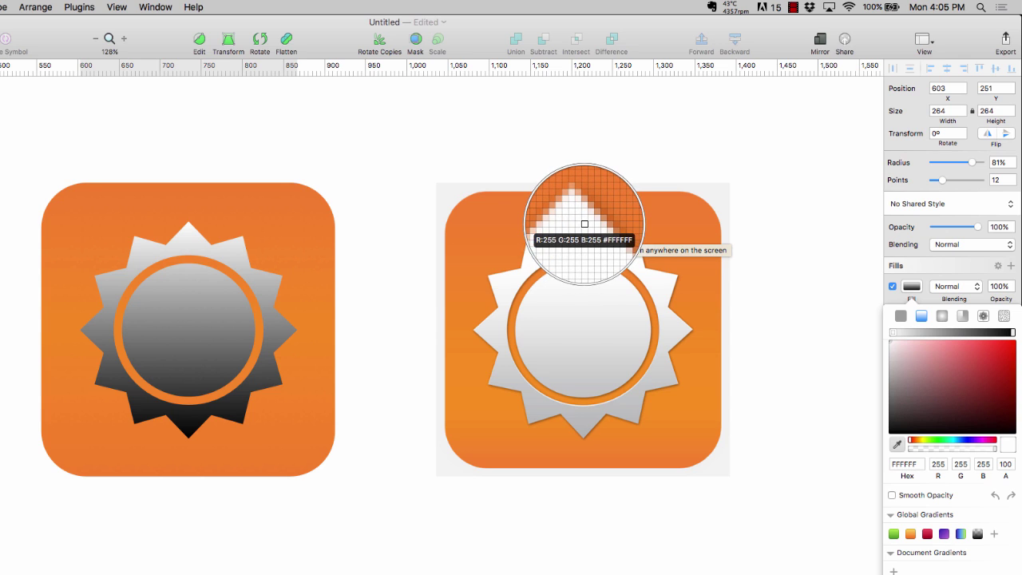
pyautogui.click(584, 224)
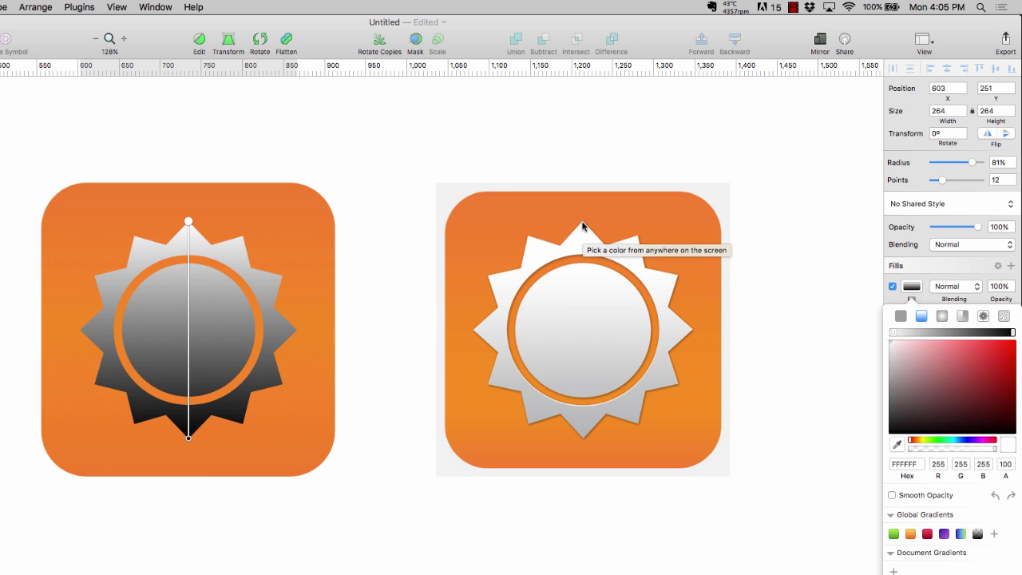
pyautogui.click(189, 439)
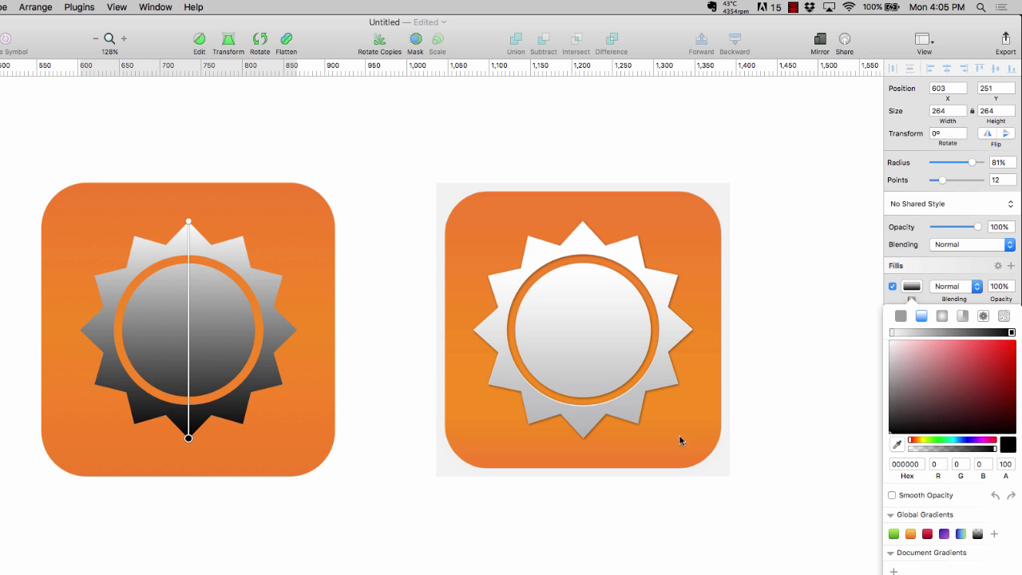
pyautogui.click(897, 444)
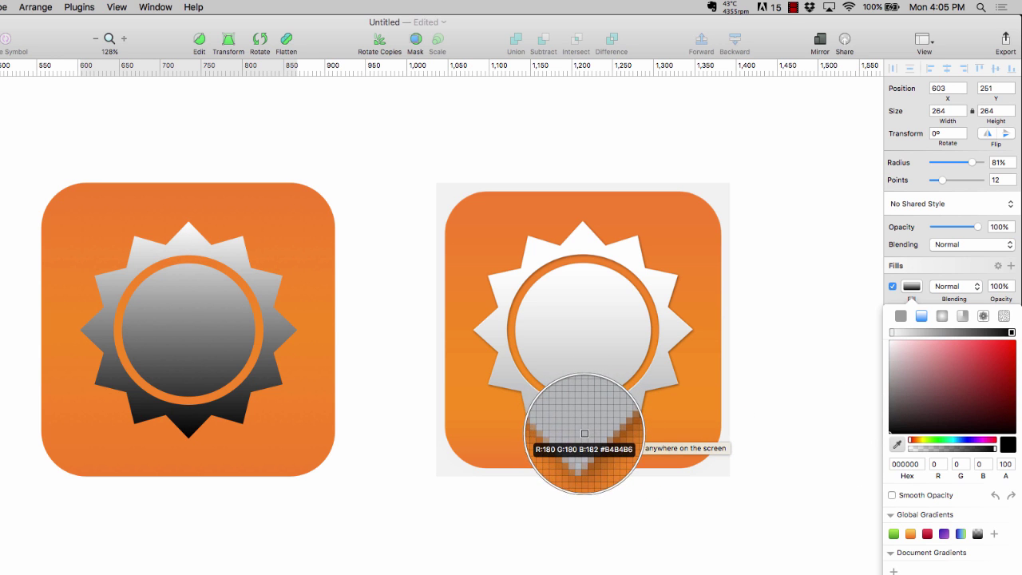
pyautogui.click(584, 434)
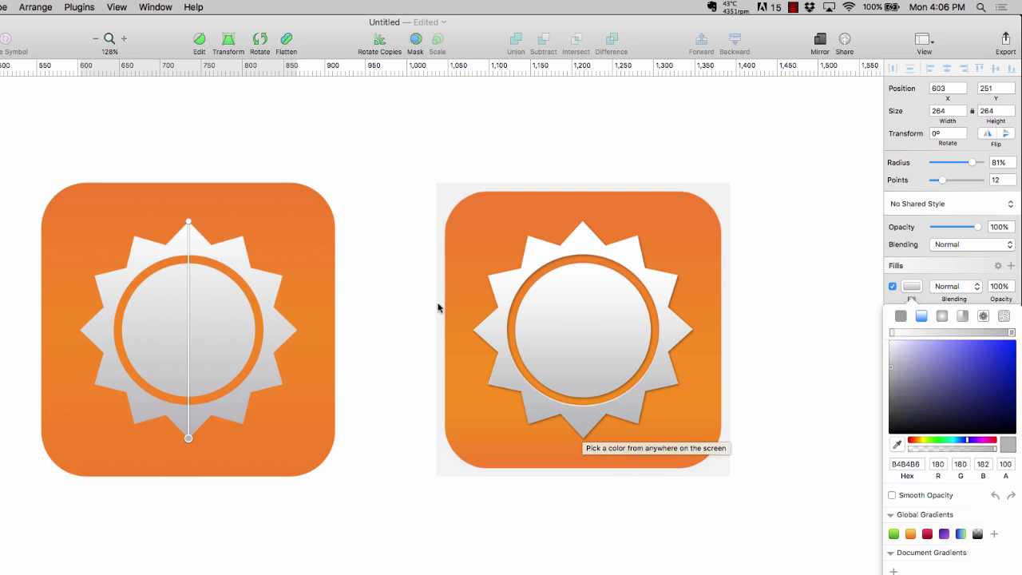
# - Lower the sun gradient's white stop to just inside the upper edge of the inner circle
pyautogui.click(189, 222)
pyautogui.moveTo(189, 224); pyautogui.dragTo(190, 273)
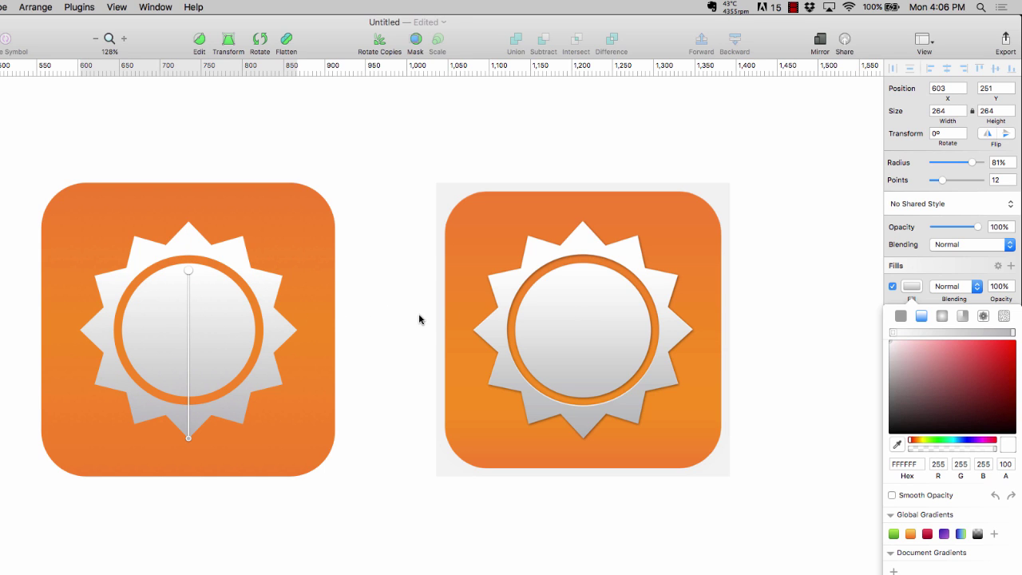
pyautogui.click(399, 323)
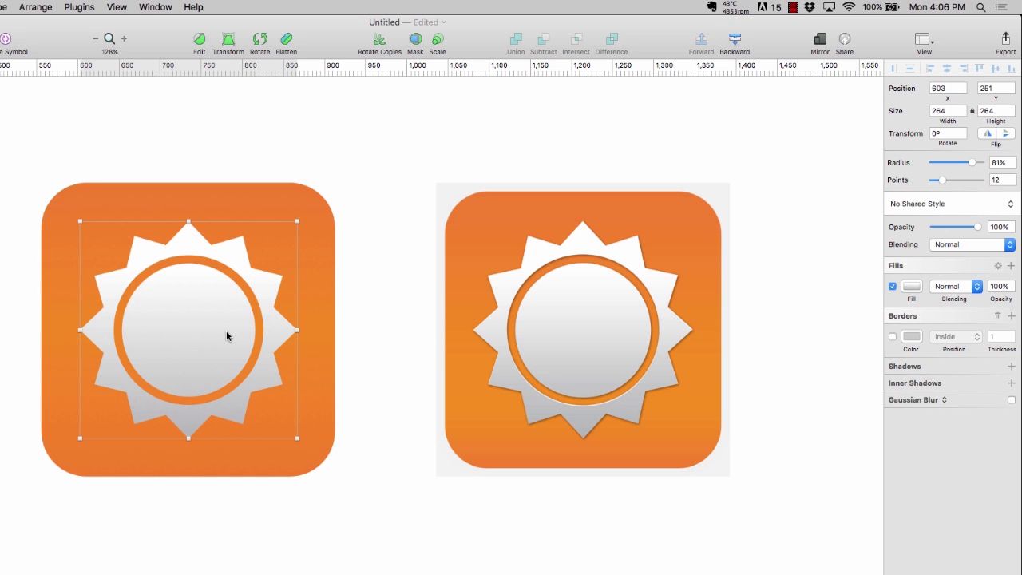
# - Add a gradient stop below the middle of the rounded square's fill and colour it F78D20, sampled from the logo
pyautogui.click(318, 340)
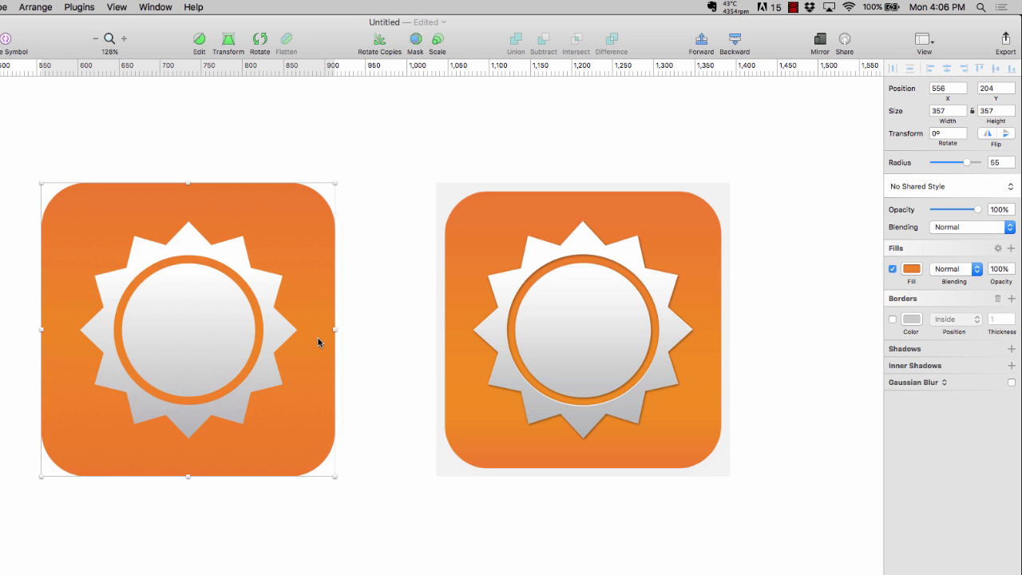
pyautogui.click(911, 272)
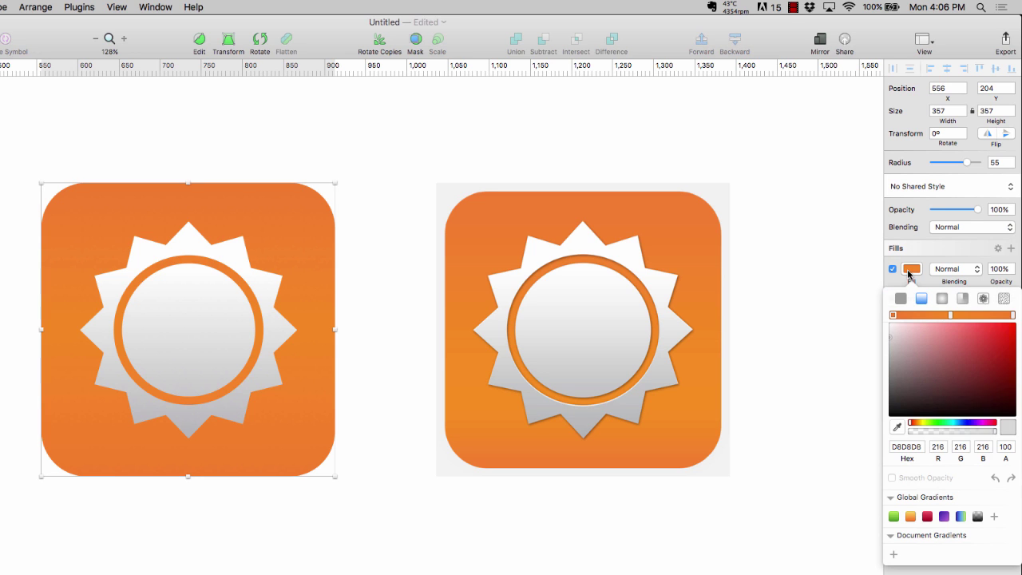
pyautogui.click(943, 299)
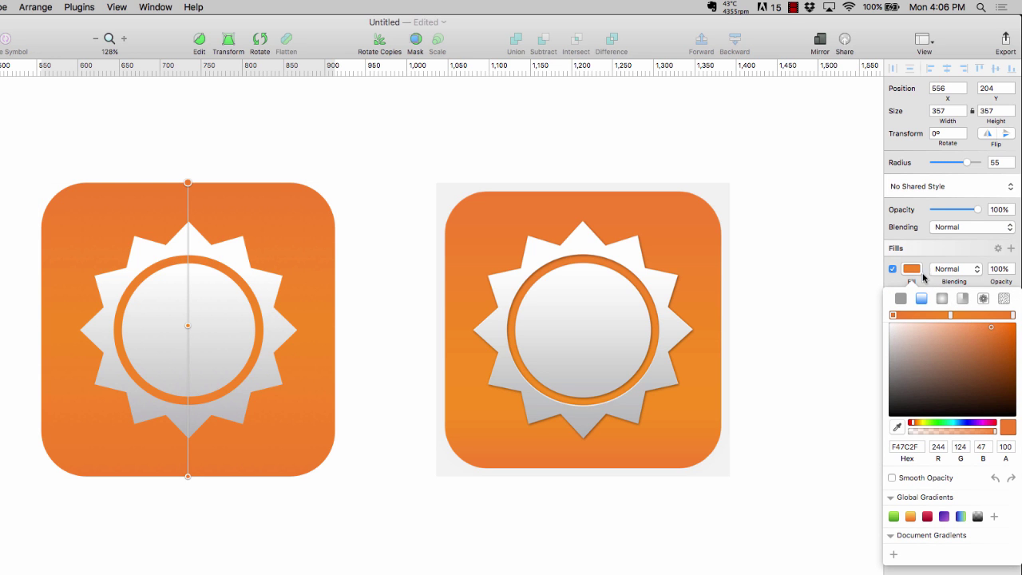
pyautogui.click(967, 314)
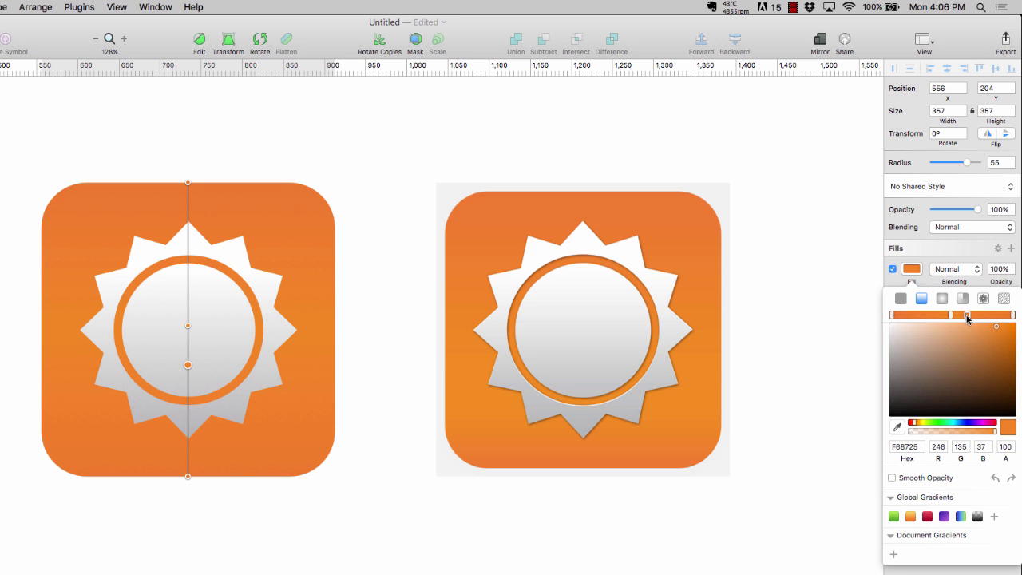
pyautogui.click(897, 427)
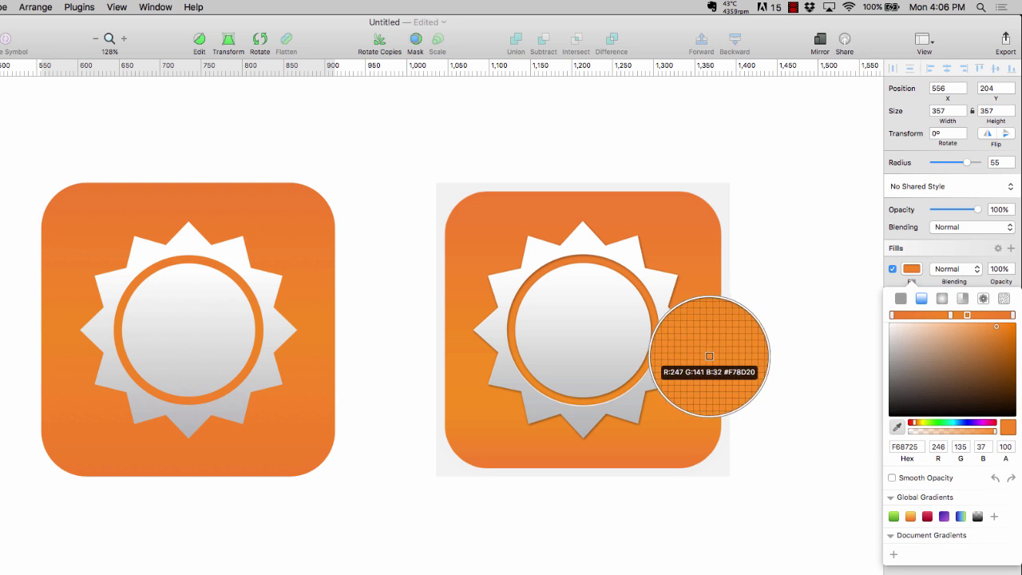
pyautogui.click(705, 357)
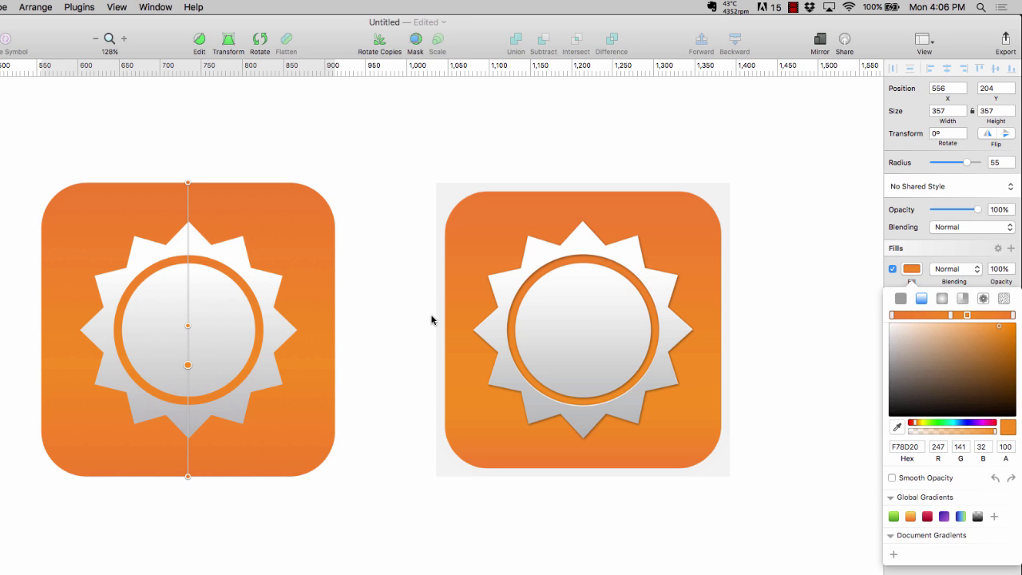
# - Move the new F78D20 stop down to near the lower edge of the sun's inner circle
pyautogui.click(188, 365)
pyautogui.moveTo(189, 367); pyautogui.dragTo(189, 389)
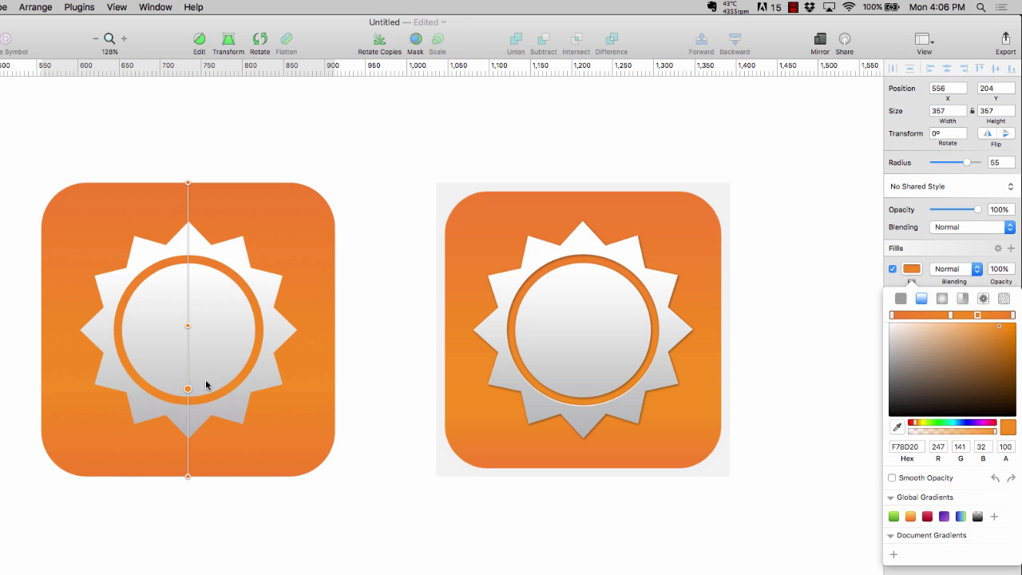
pyautogui.press('Escape')
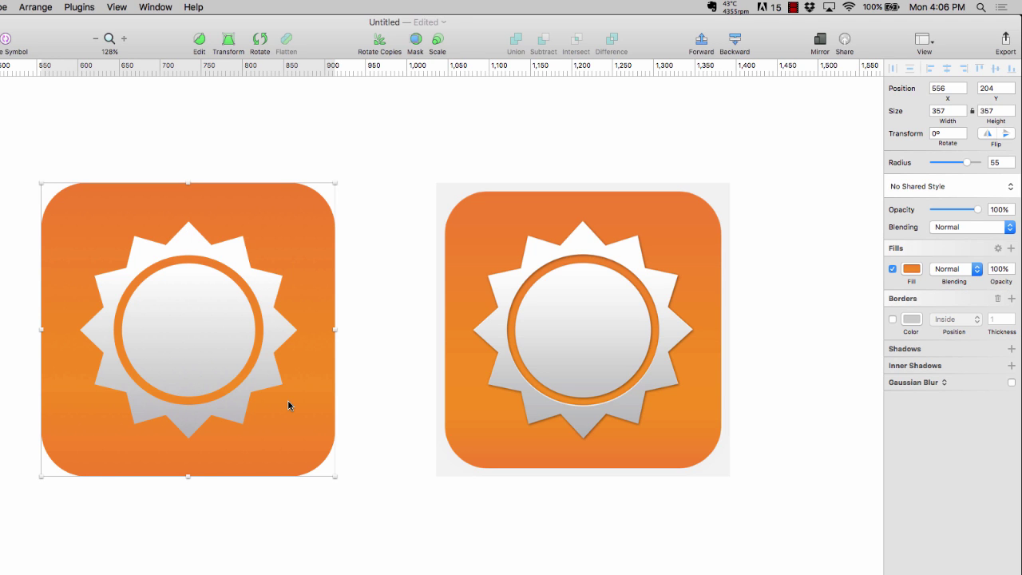
# - Select Oval 2 inside the combined shape and add a shadow
pyautogui.click(203, 358)
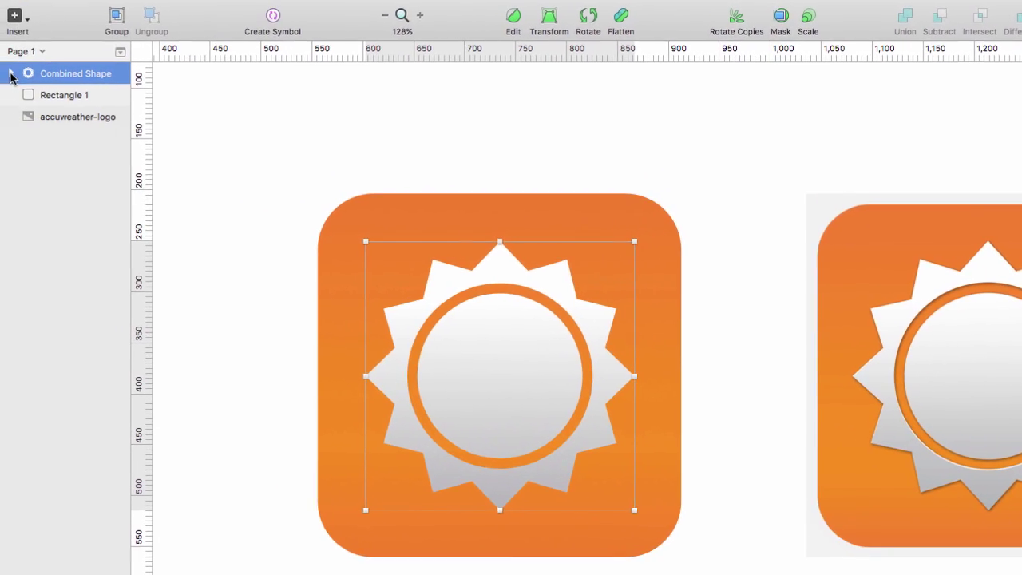
pyautogui.click(12, 75)
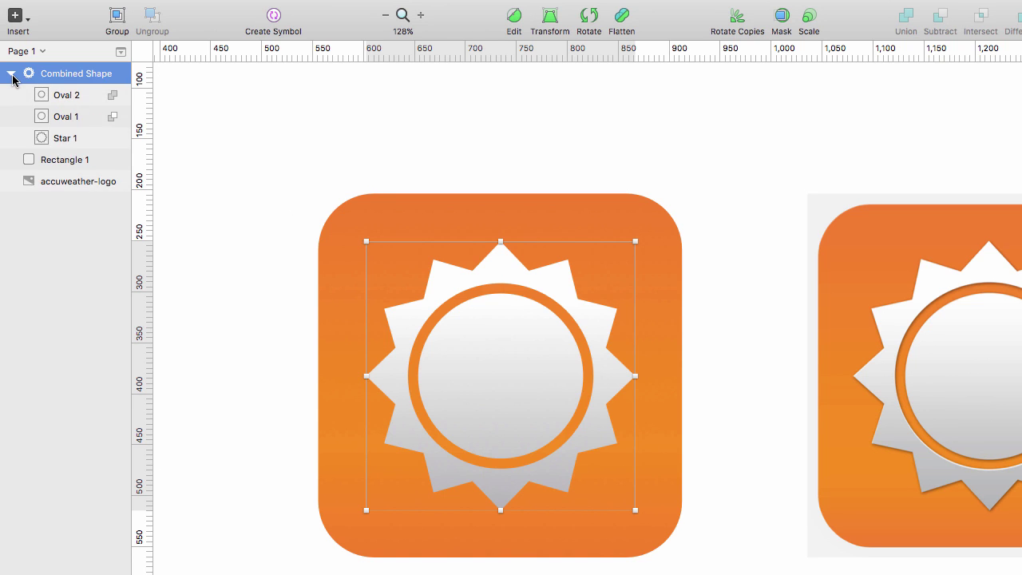
pyautogui.click(67, 97)
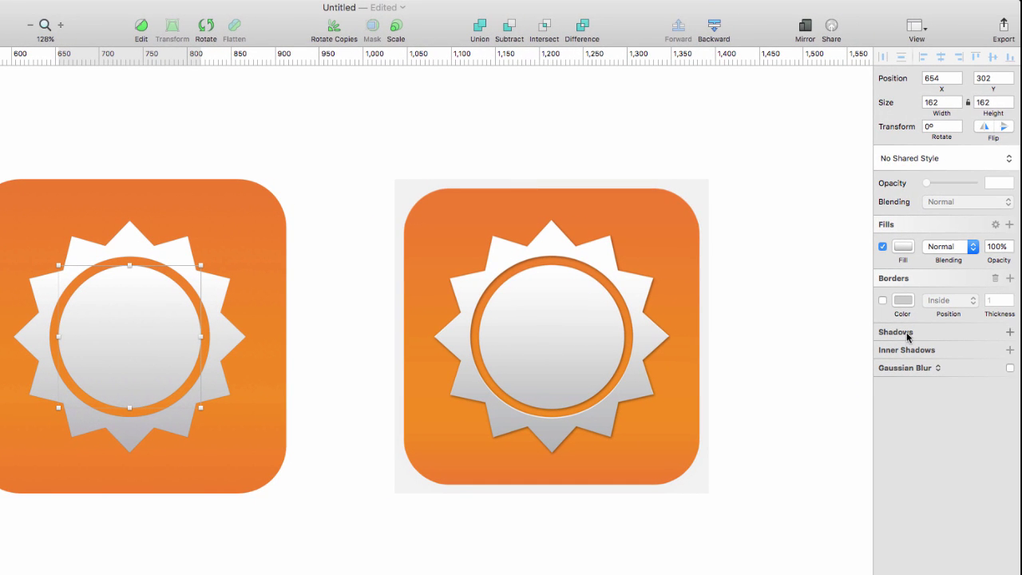
pyautogui.click(907, 335)
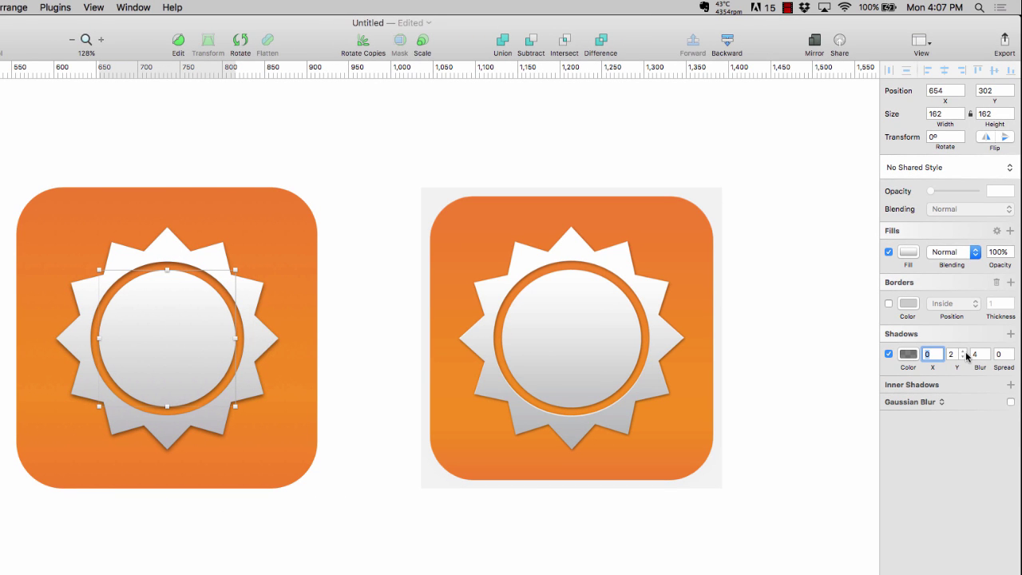
# - Set the sun shadow's Y offset to 1 and its blur to 3
pyautogui.moveTo(968, 359); pyautogui.dragTo(965, 361)
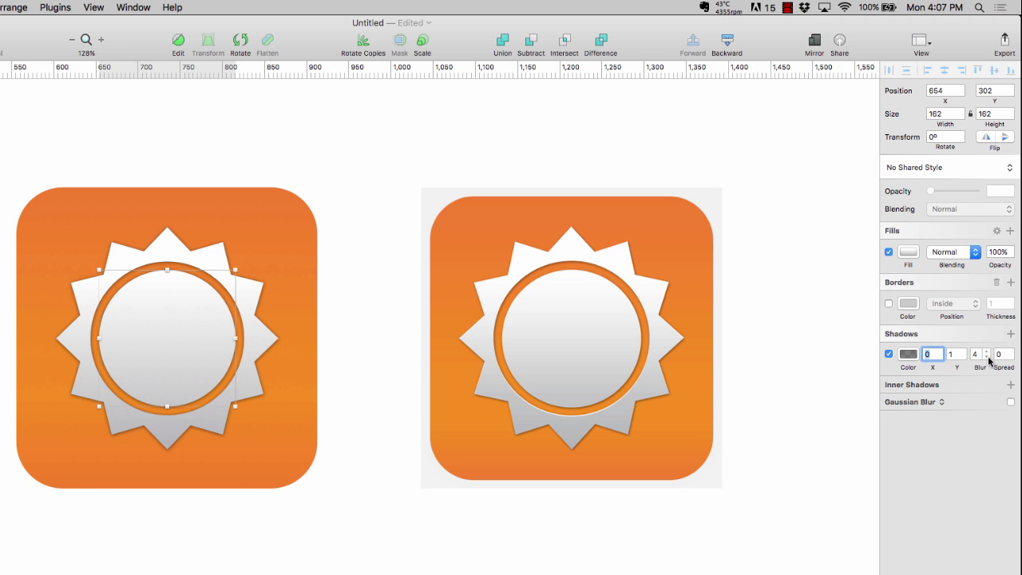
pyautogui.click(988, 361)
pyautogui.click(989, 361)
pyautogui.click(989, 361)
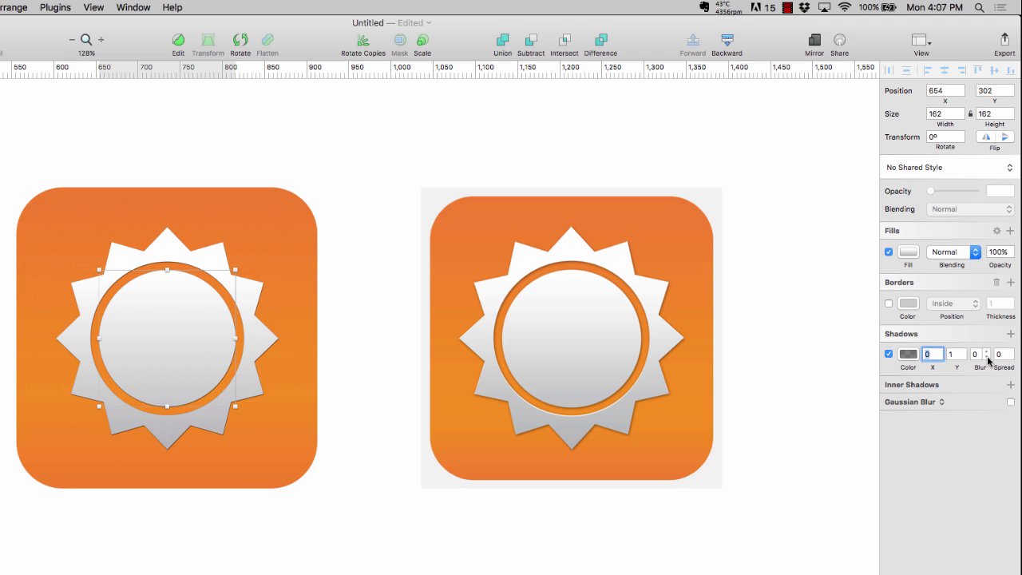
pyautogui.click(989, 352)
pyautogui.click(989, 351)
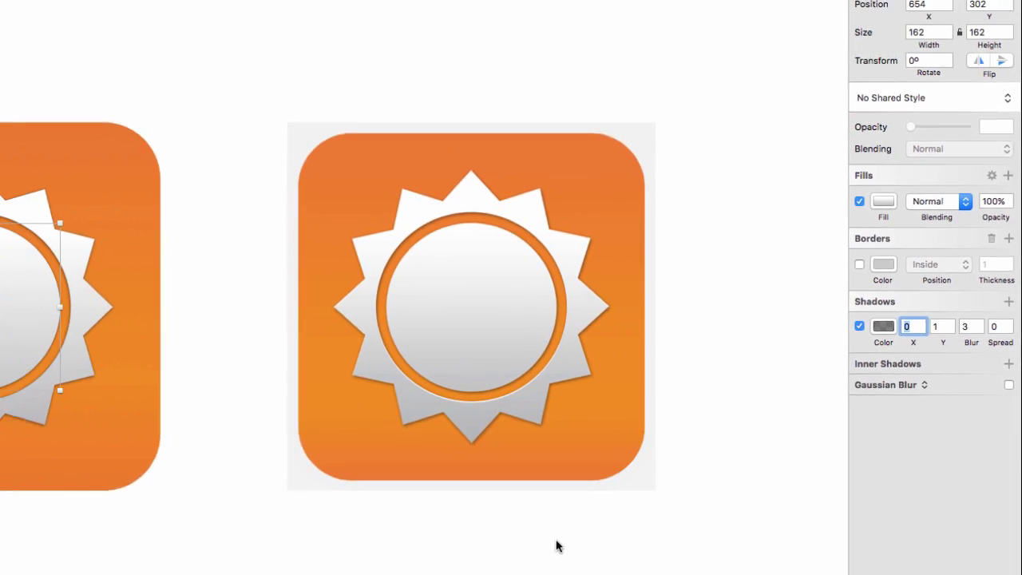
pyautogui.click(629, 519)
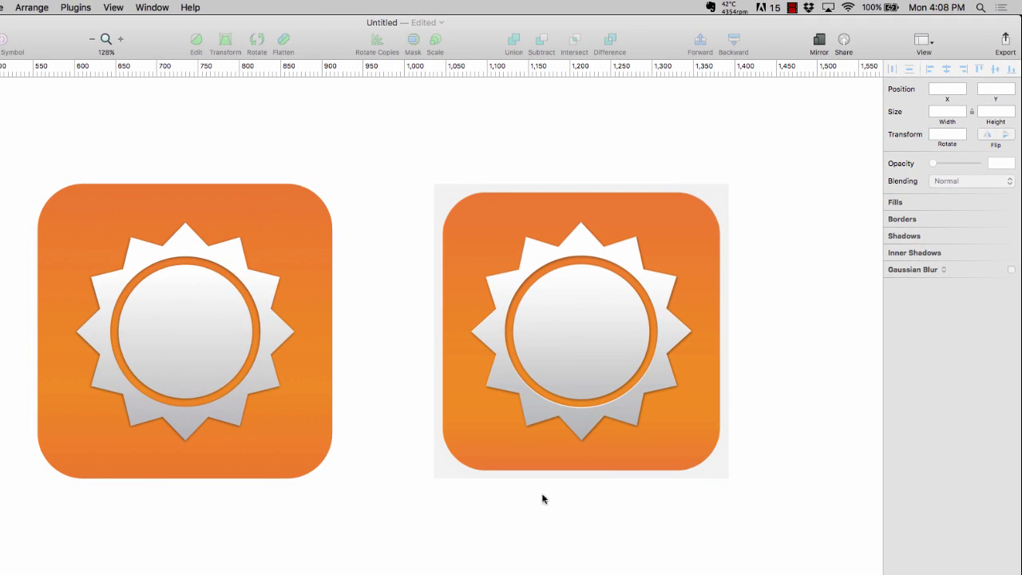
# - Add another stop near the lower end of the rounded square's gradient and colour it F78D20, sampled from the logo
pyautogui.click(287, 432)
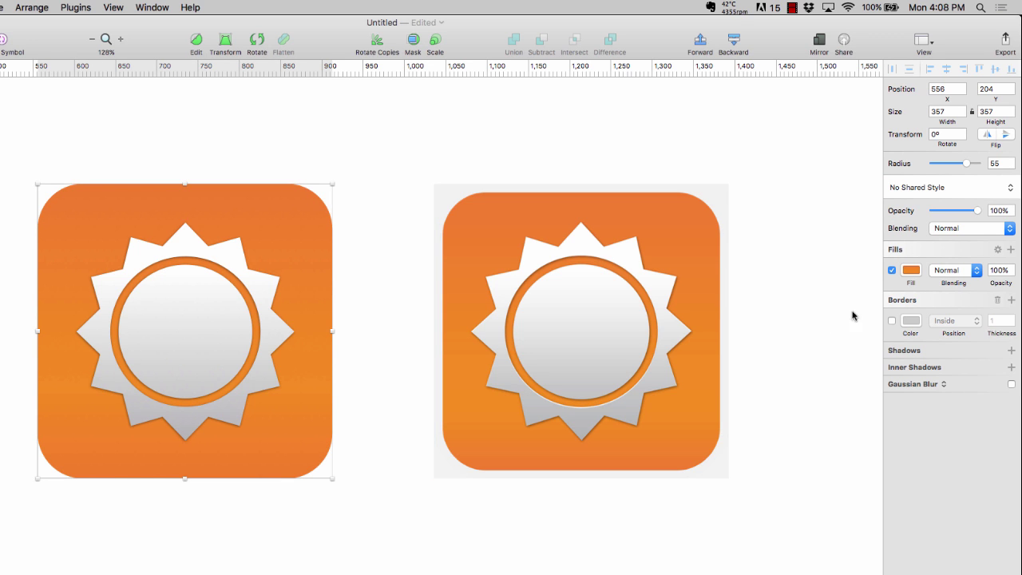
pyautogui.click(909, 273)
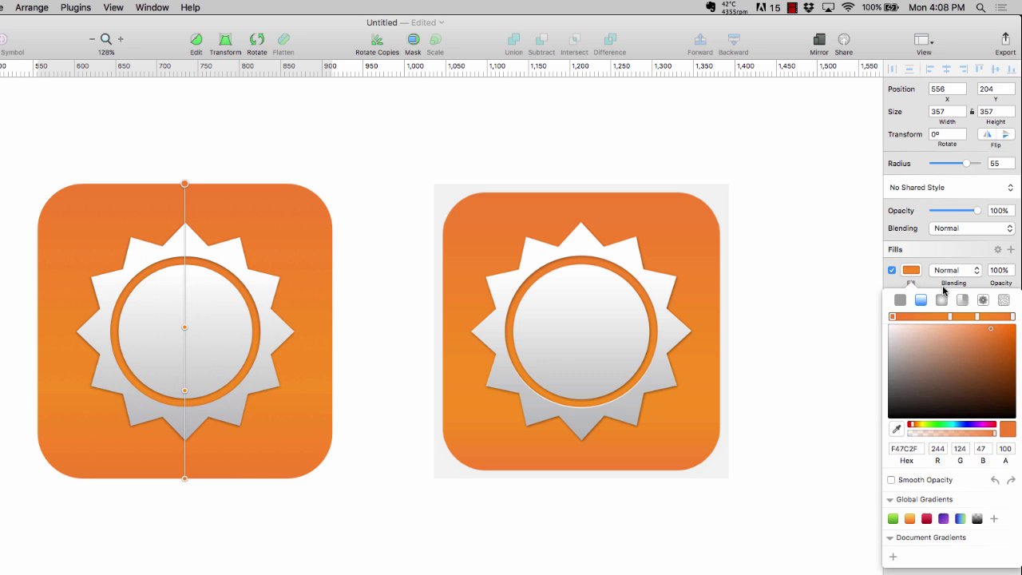
pyautogui.click(995, 317)
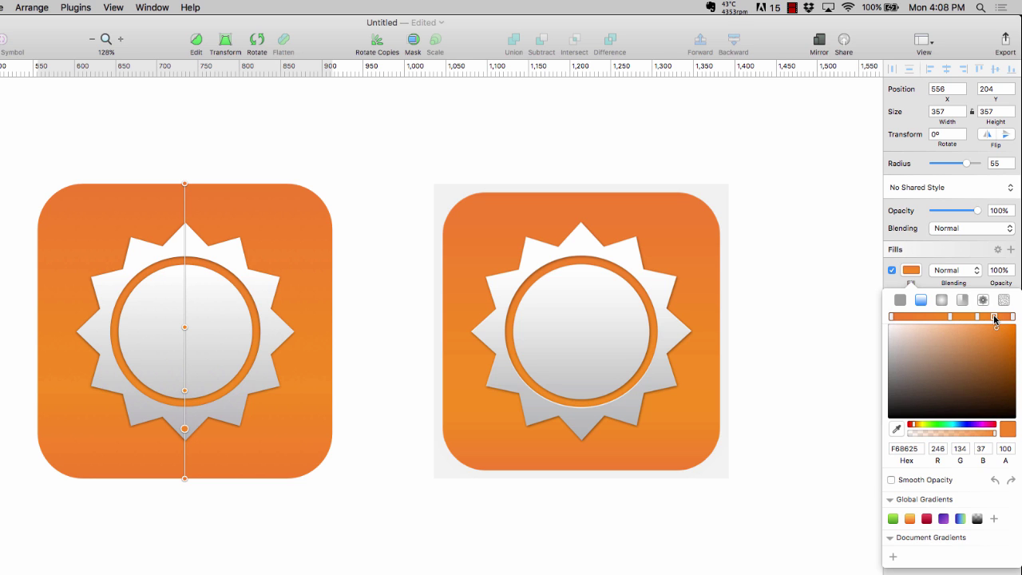
pyautogui.click(897, 429)
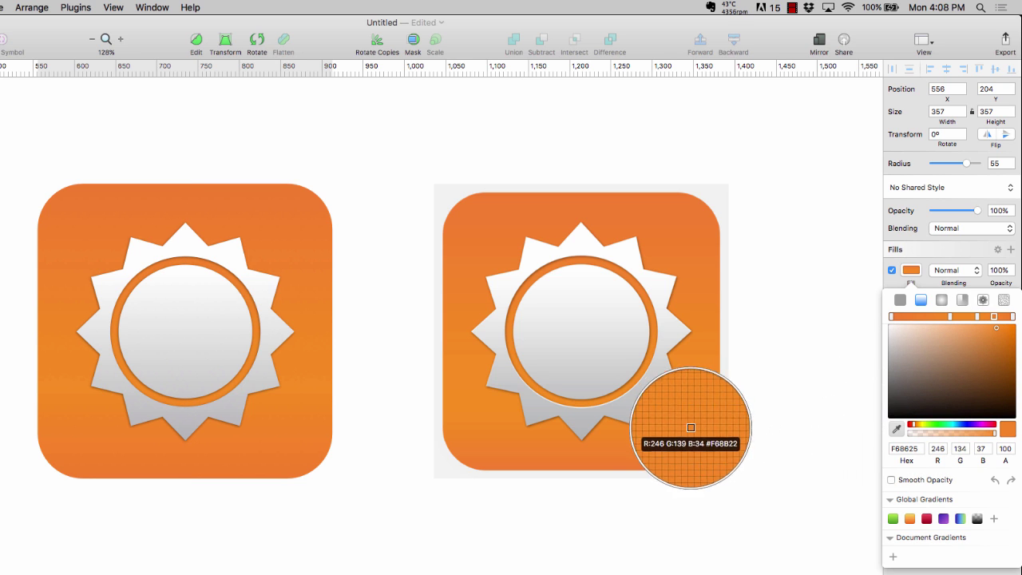
pyautogui.click(658, 419)
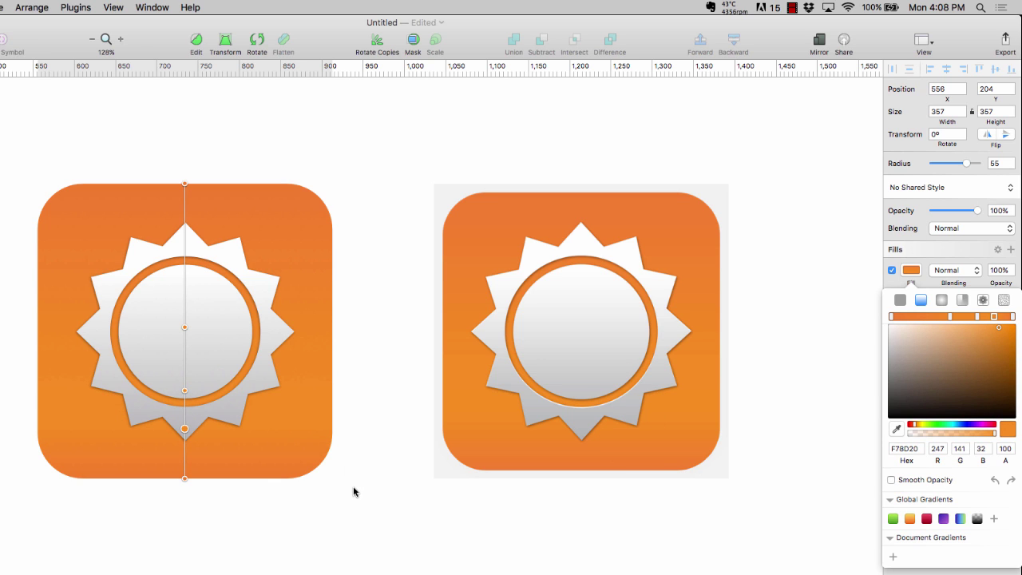
pyautogui.click(359, 425)
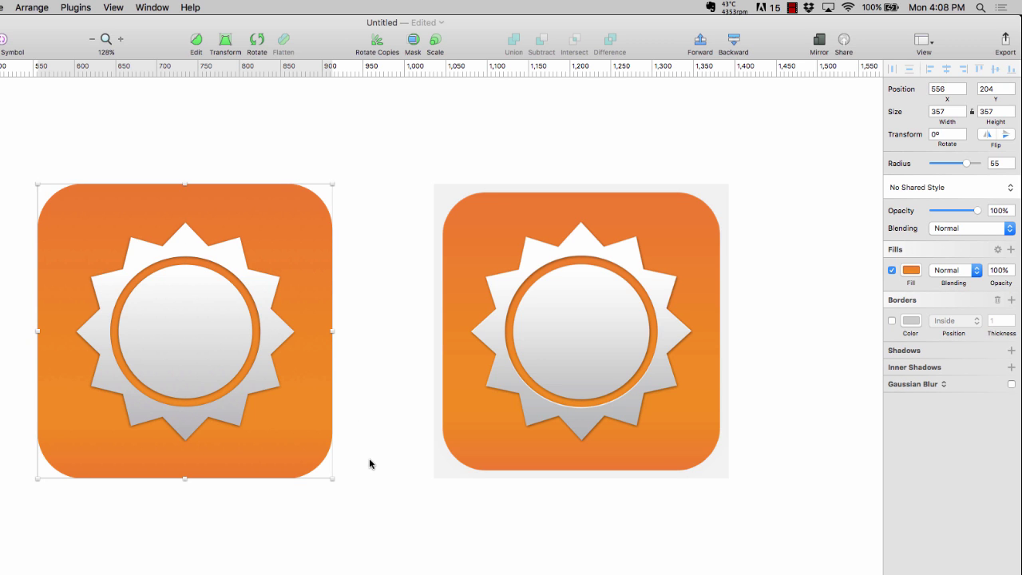